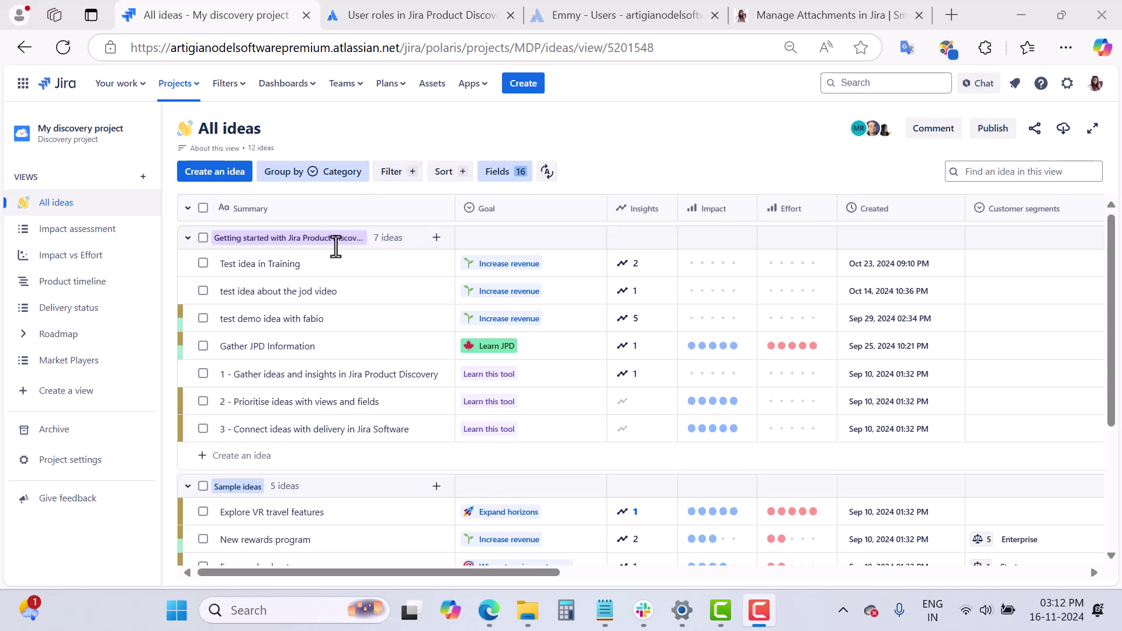
Start a new insight on the idea "Test idea in Training" with the description "insight from the idea...".
click(258, 267)
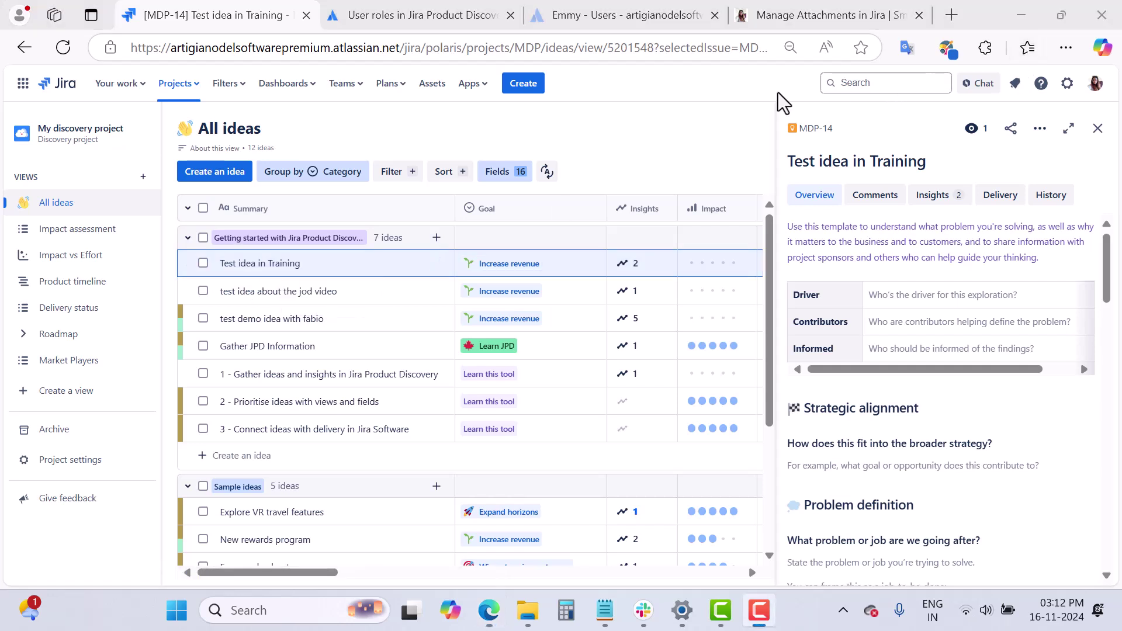
click(942, 205)
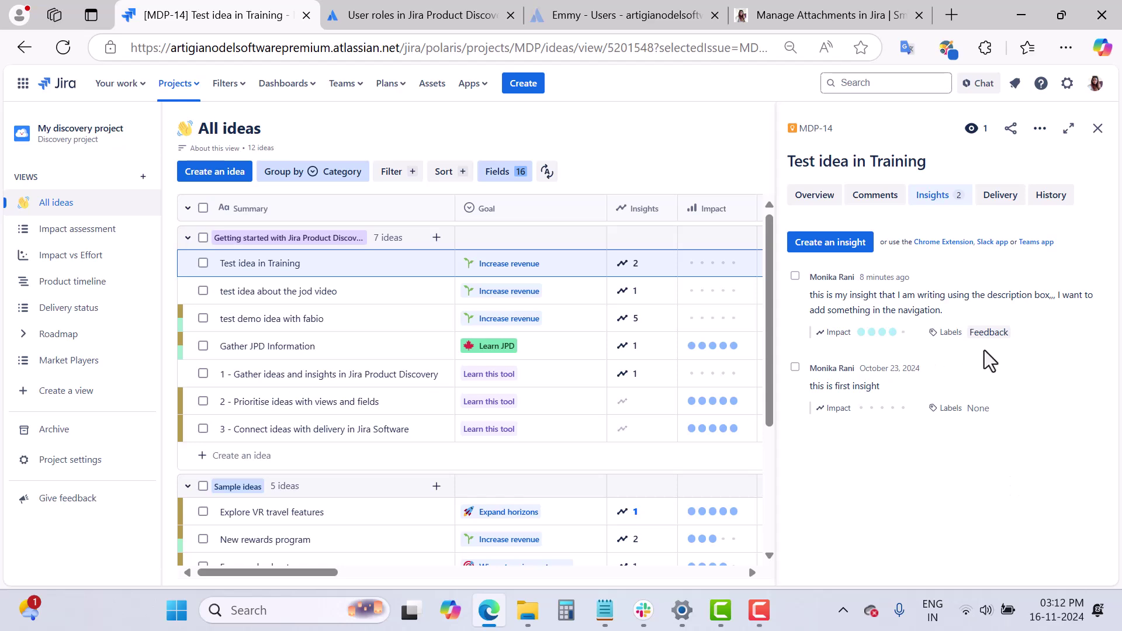
click(845, 248)
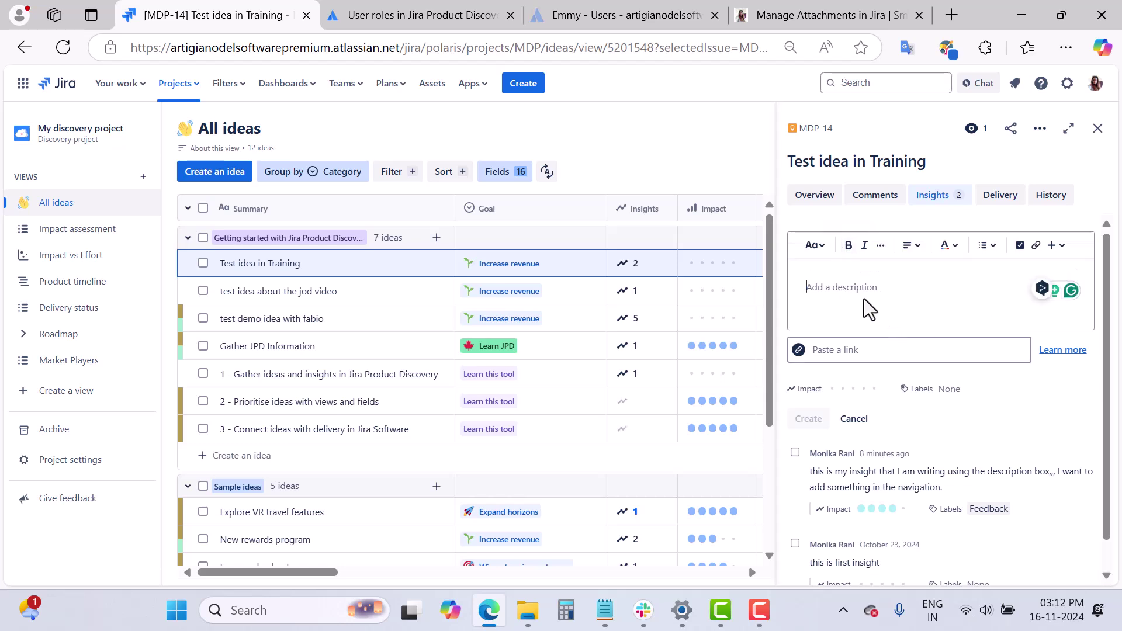
text(insight from the idea...)
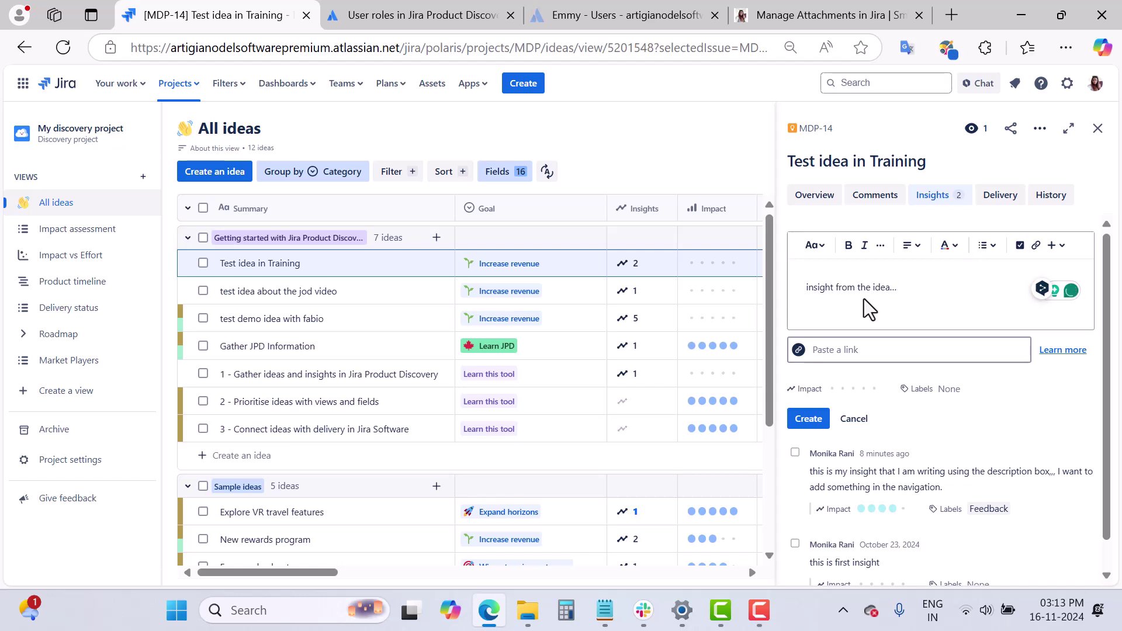
click(840, 349)
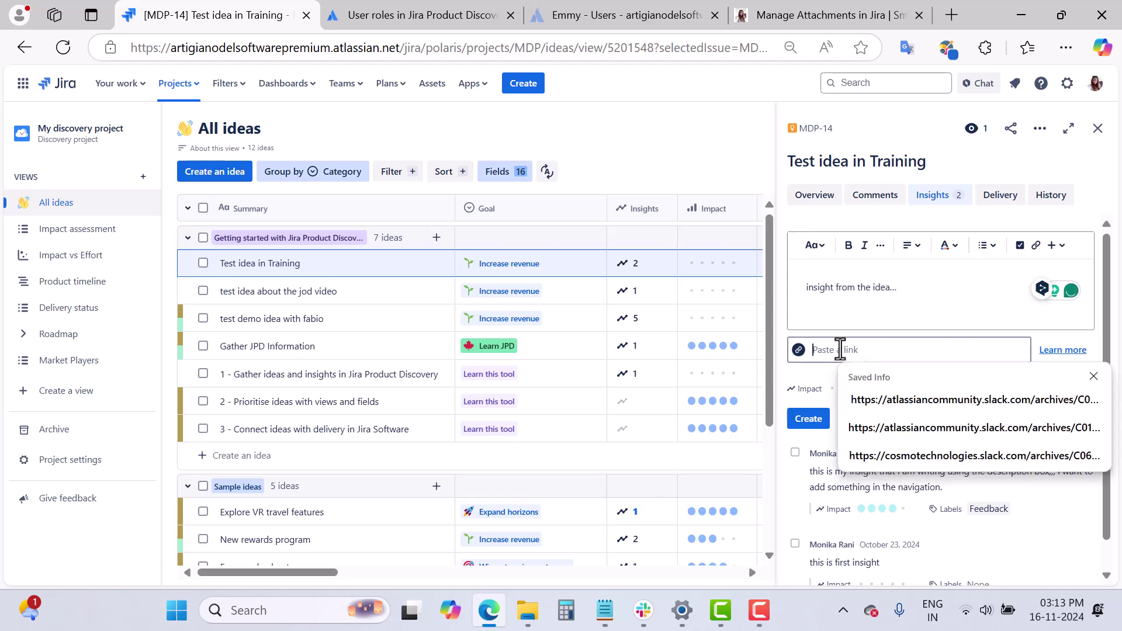
click(973, 313)
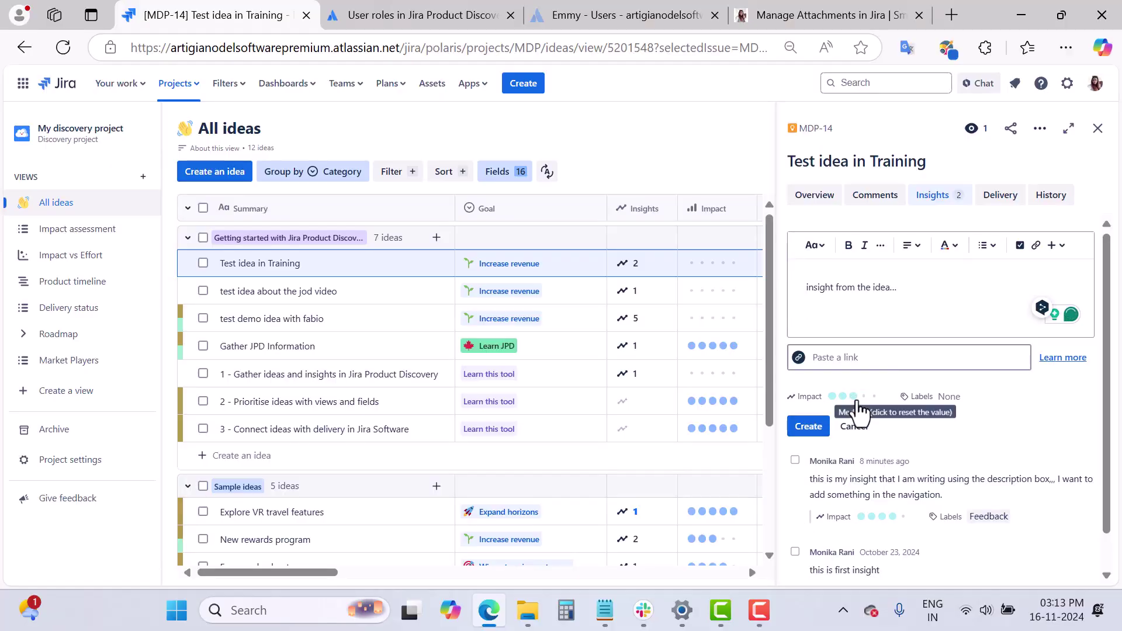
Rate the new insight's impact three out of five, label it Feedback and create it.
click(950, 397)
click(993, 427)
click(979, 440)
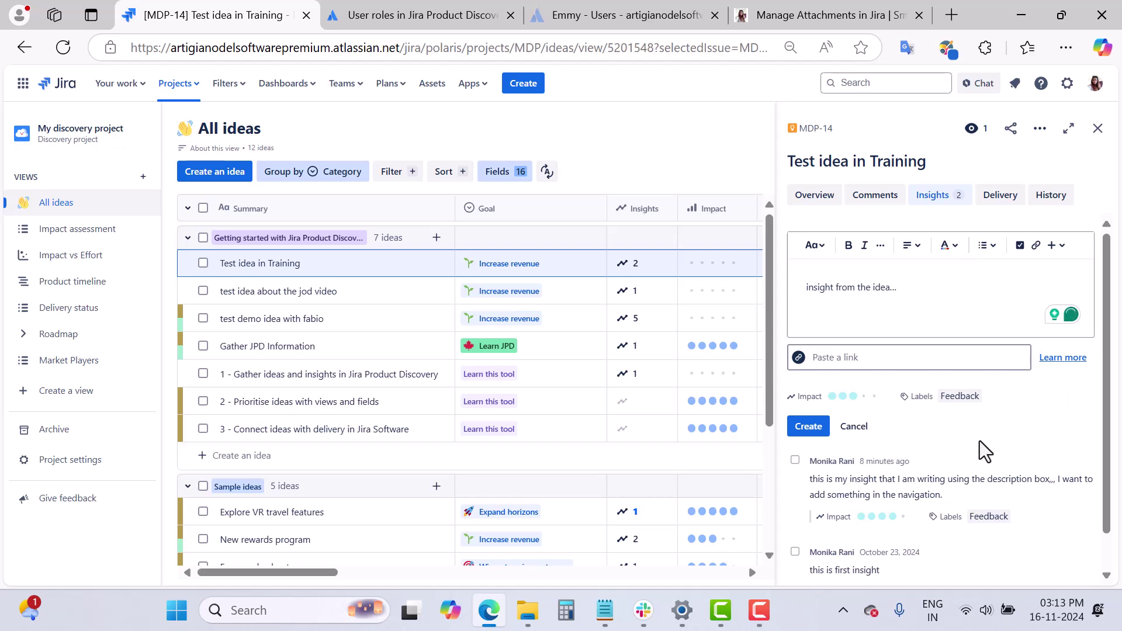
click(808, 427)
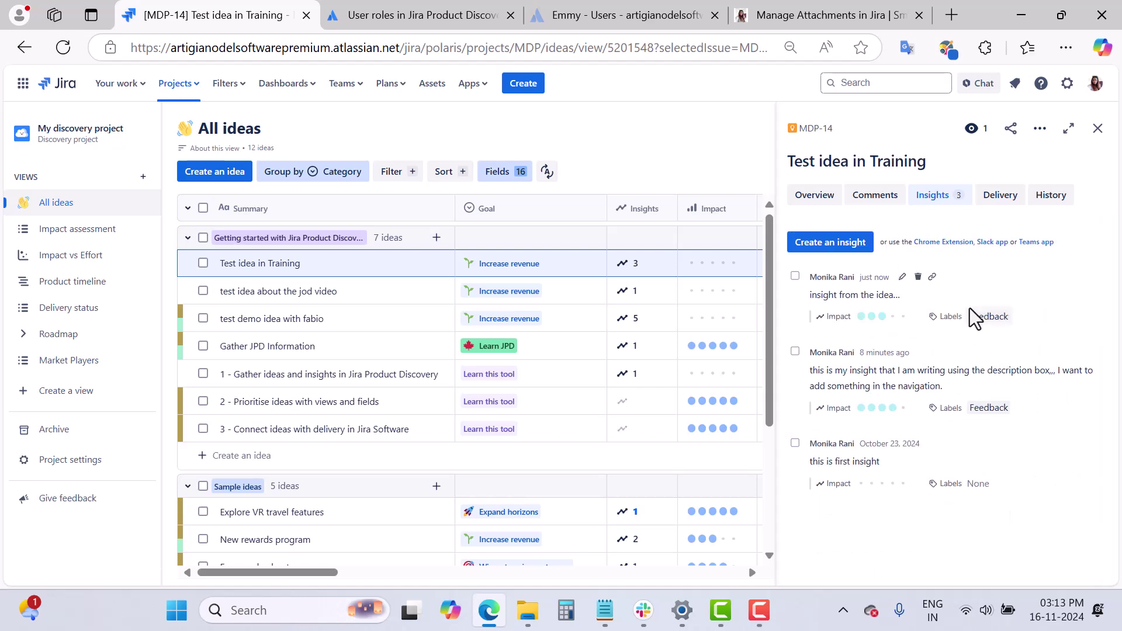
Copy the "insight from the idea..." insight to the idea "test idea about the jod video".
click(902, 277)
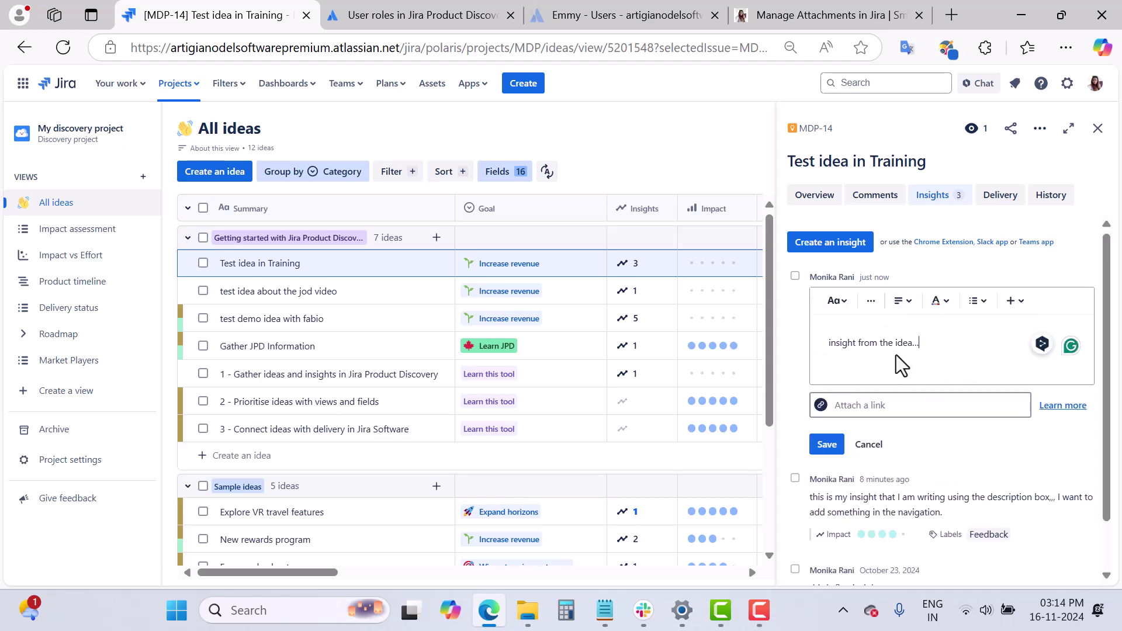
click(875, 446)
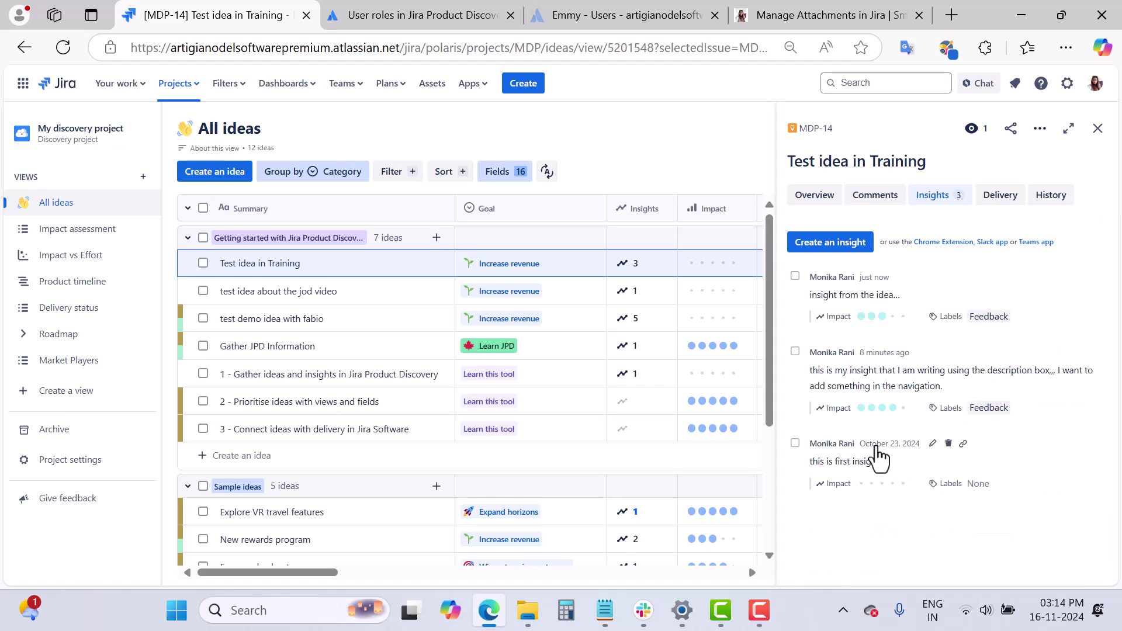
click(796, 277)
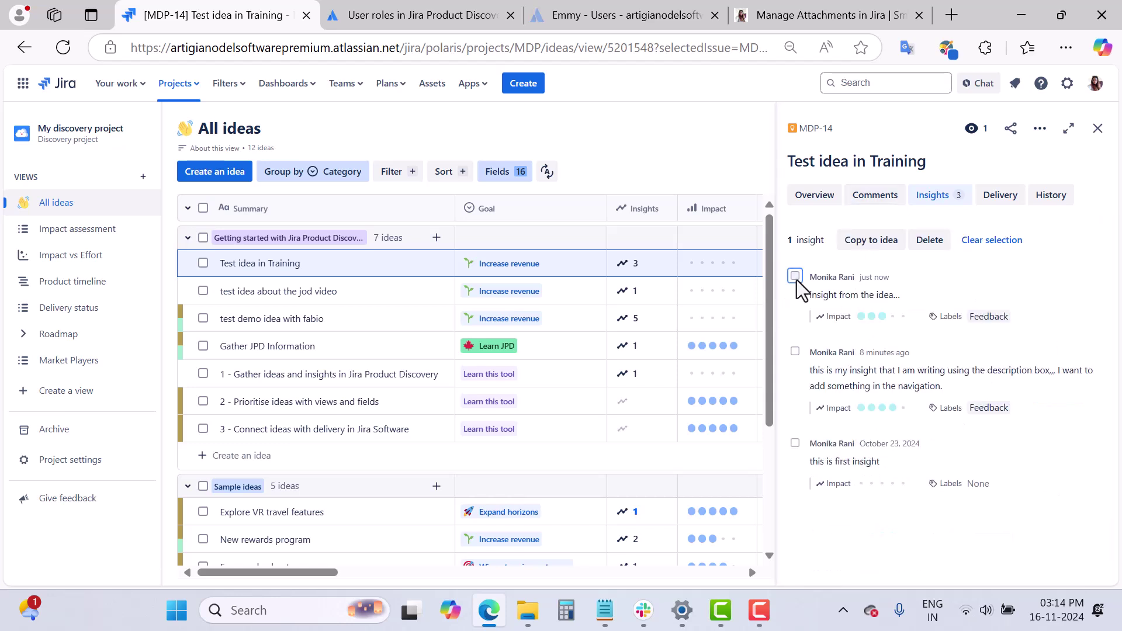
click(873, 245)
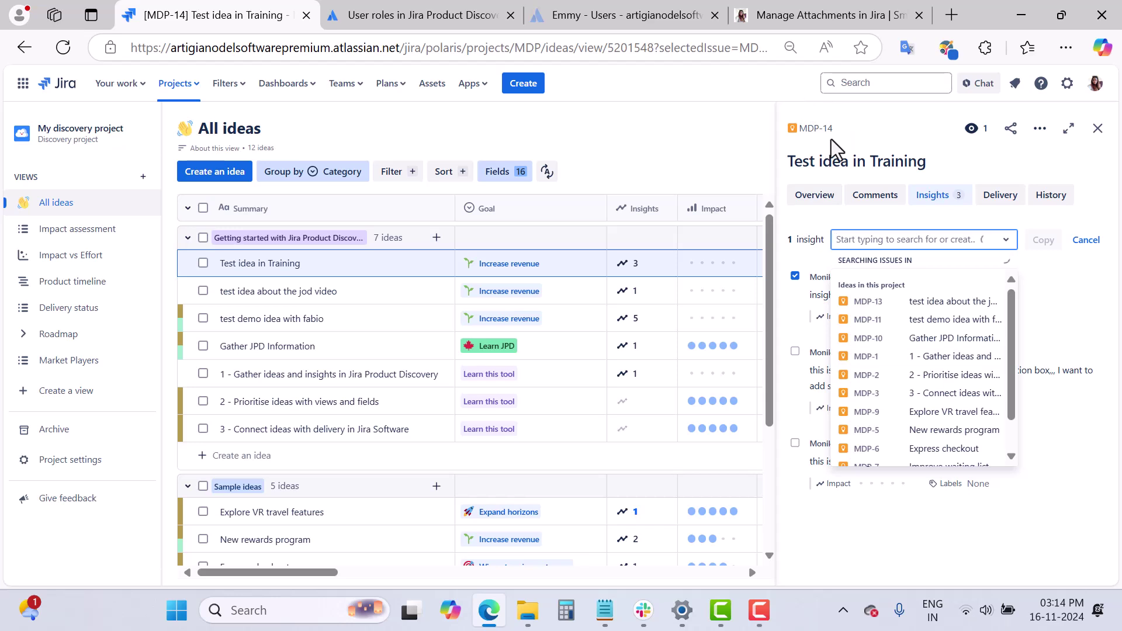
click(954, 303)
click(818, 272)
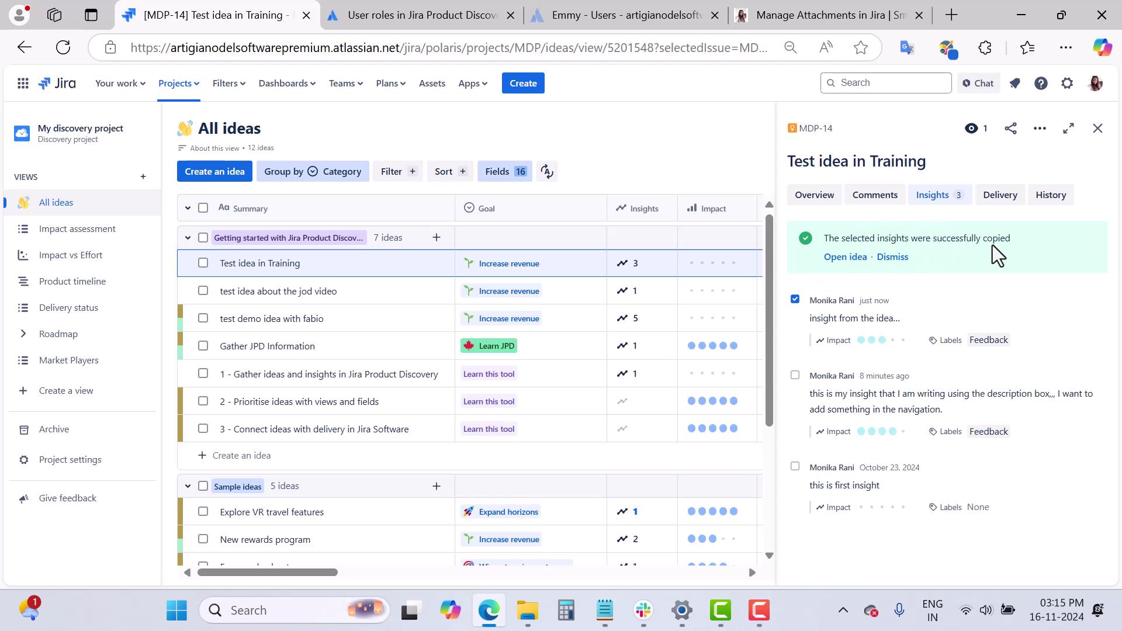
View the copied insight in "test idea about the jod video" and return to "Test idea in Training".
click(844, 257)
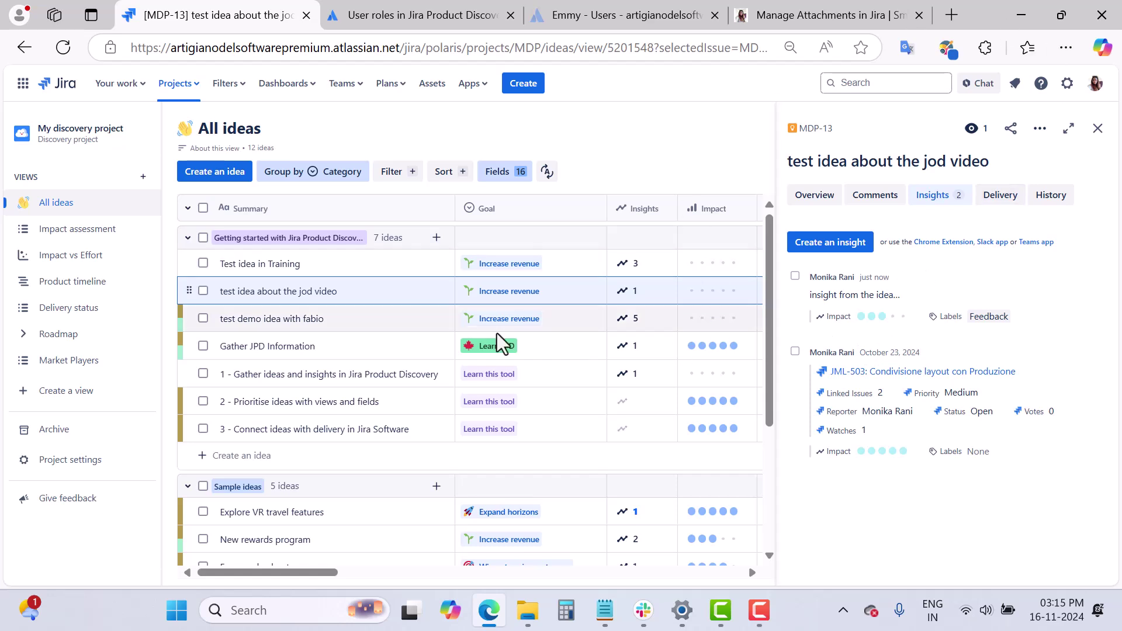
click(295, 263)
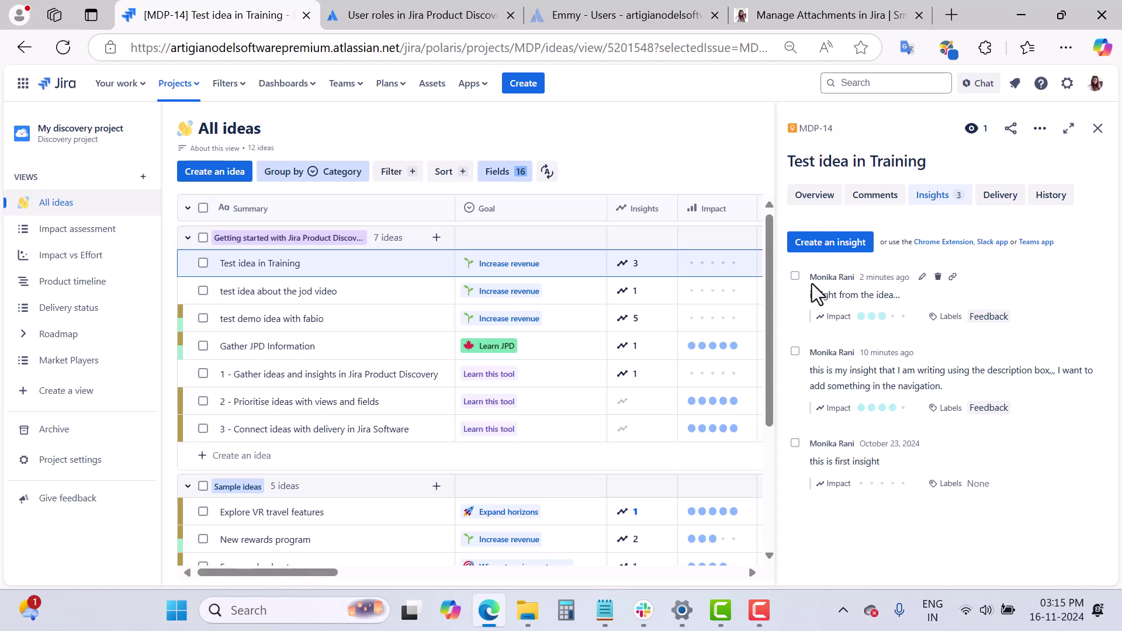
Copy the link to the "insight from the idea..." insight.
click(794, 276)
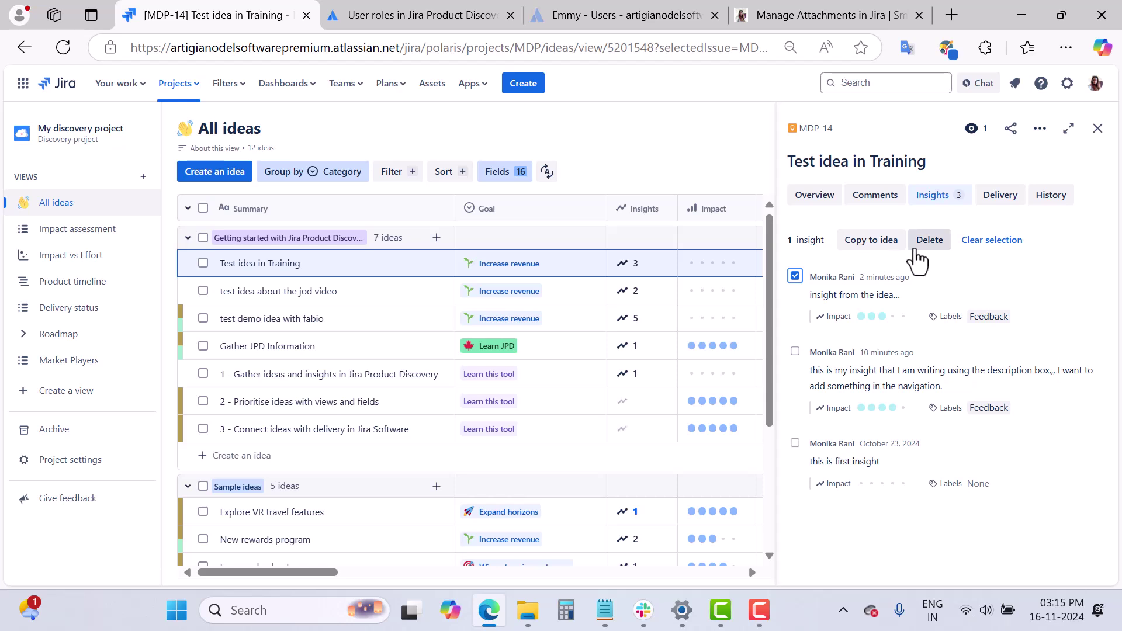
click(795, 276)
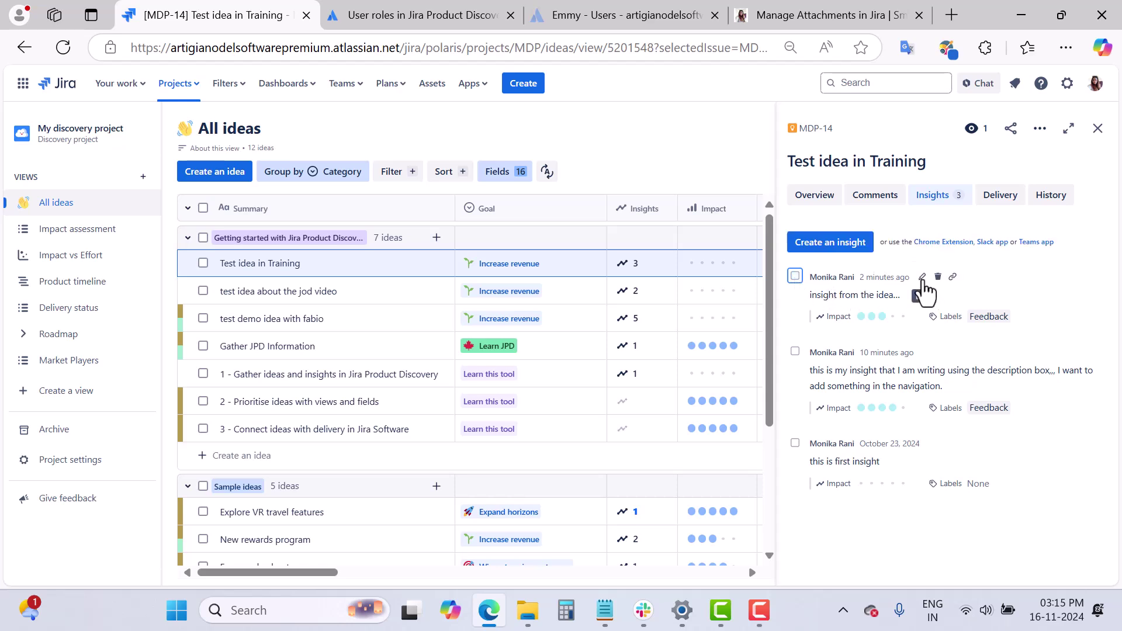
click(953, 277)
Capture the opening paragraph of the "Manage Attachments in Jira Cloud" blog article with the Jira Product Discovery extension.
click(985, 47)
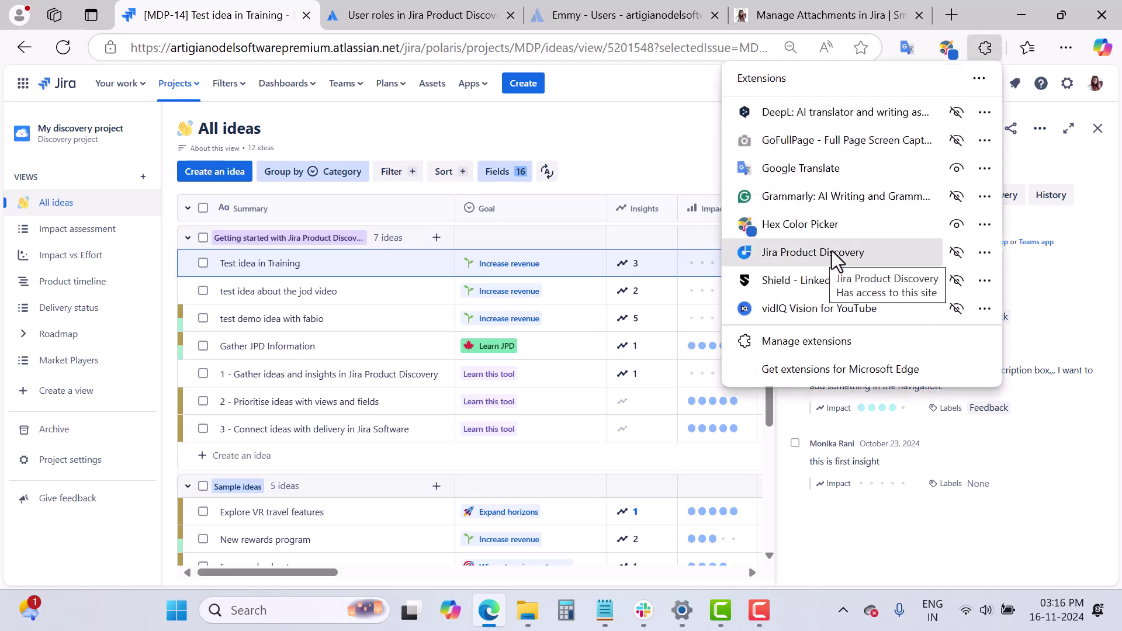
click(839, 23)
scroll(597, 261, down, 1)
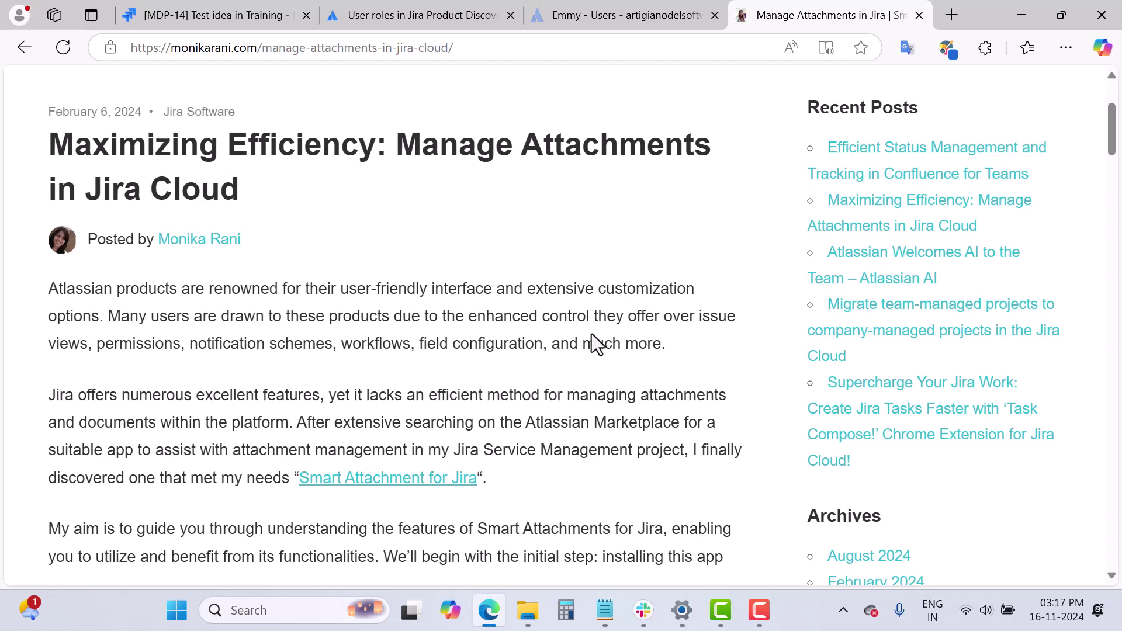
triple_click(667, 344)
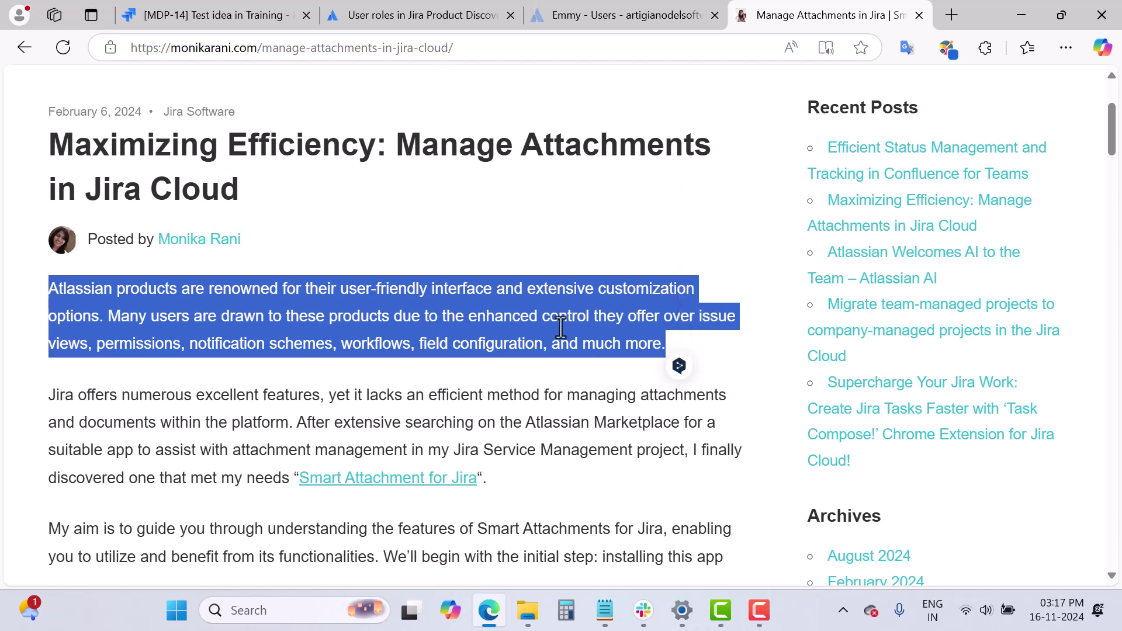
click(986, 48)
click(847, 255)
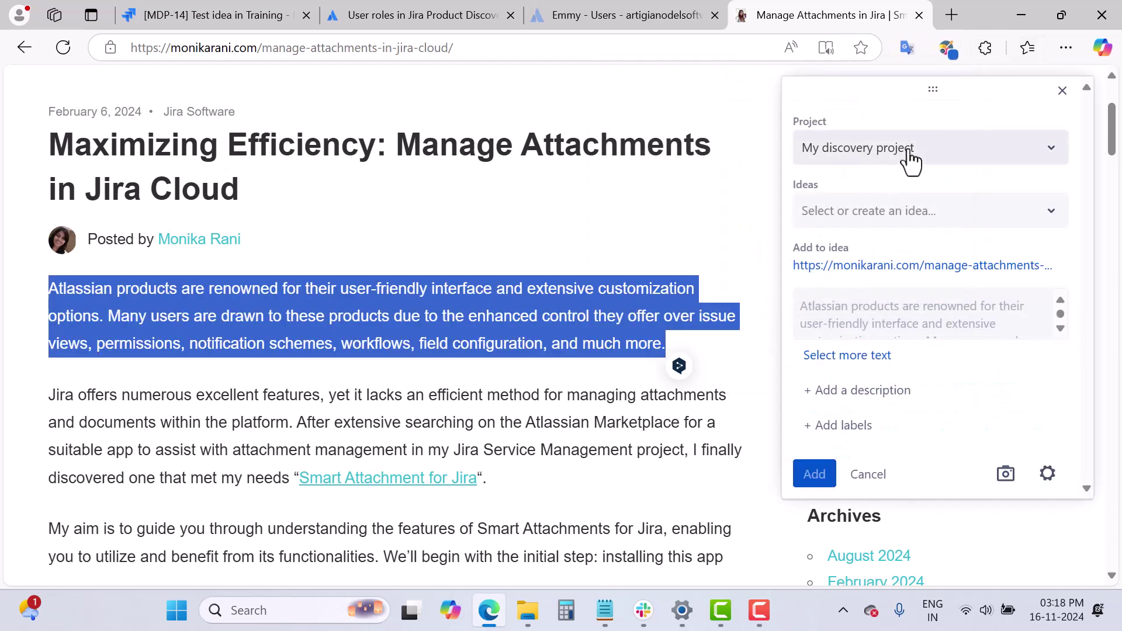
Keep My discovery project as the project and choose "testing idea in training" as the idea receiving the insight.
click(907, 159)
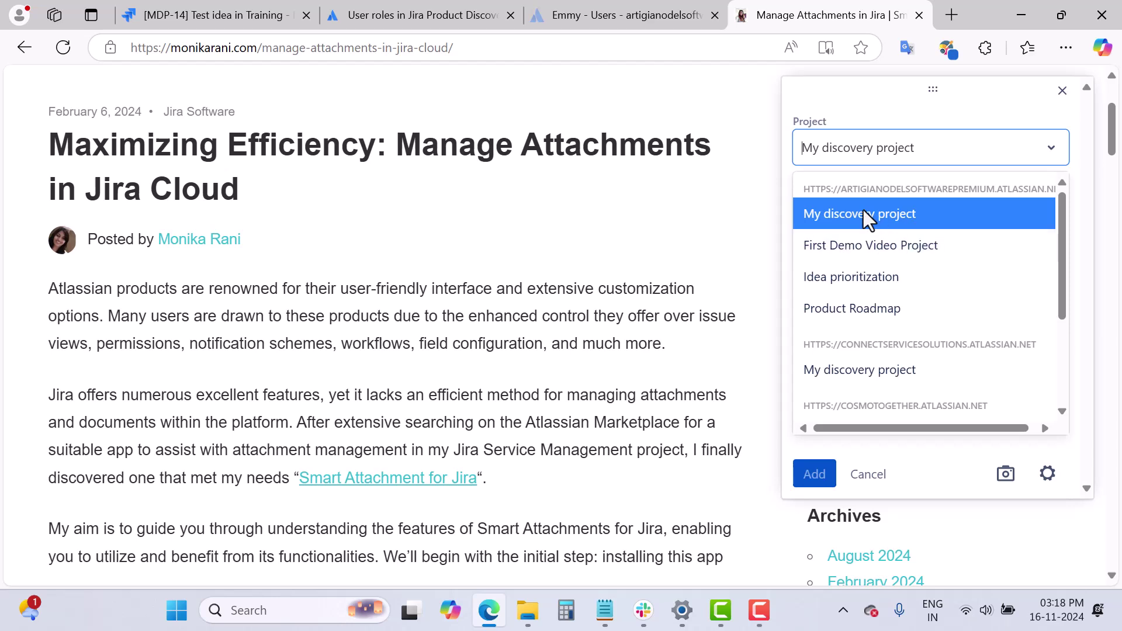
click(940, 118)
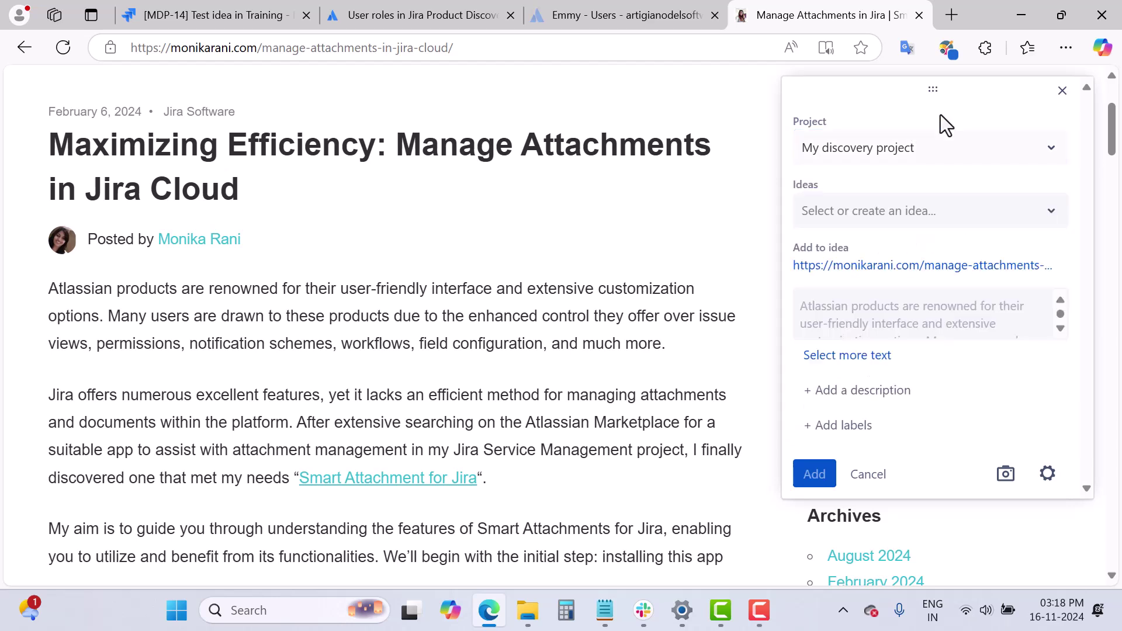
click(974, 224)
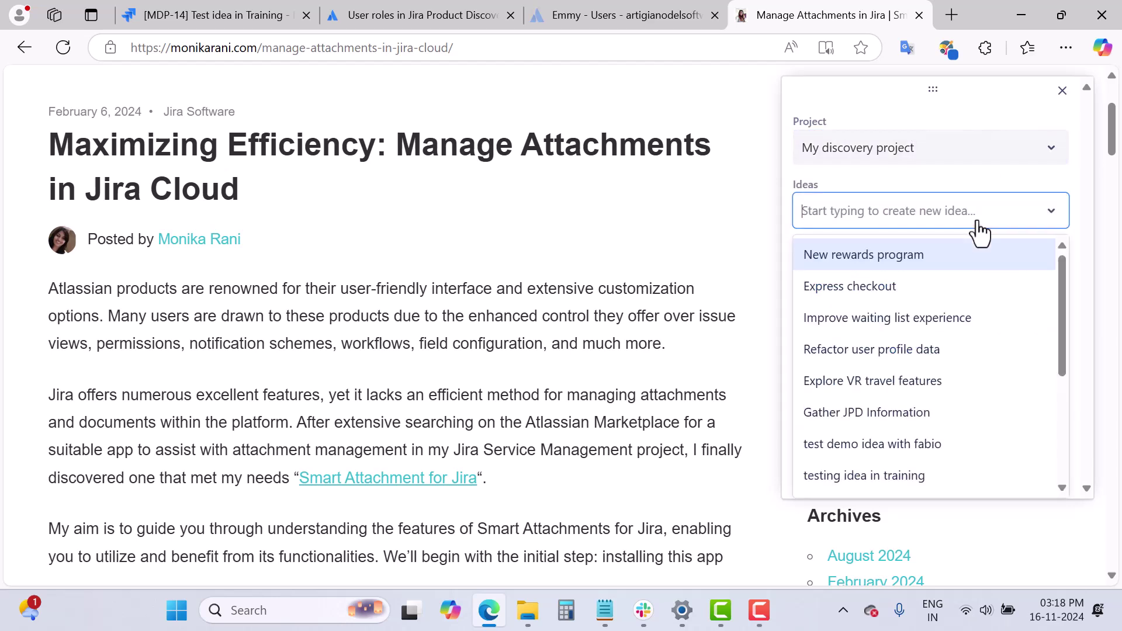
click(882, 476)
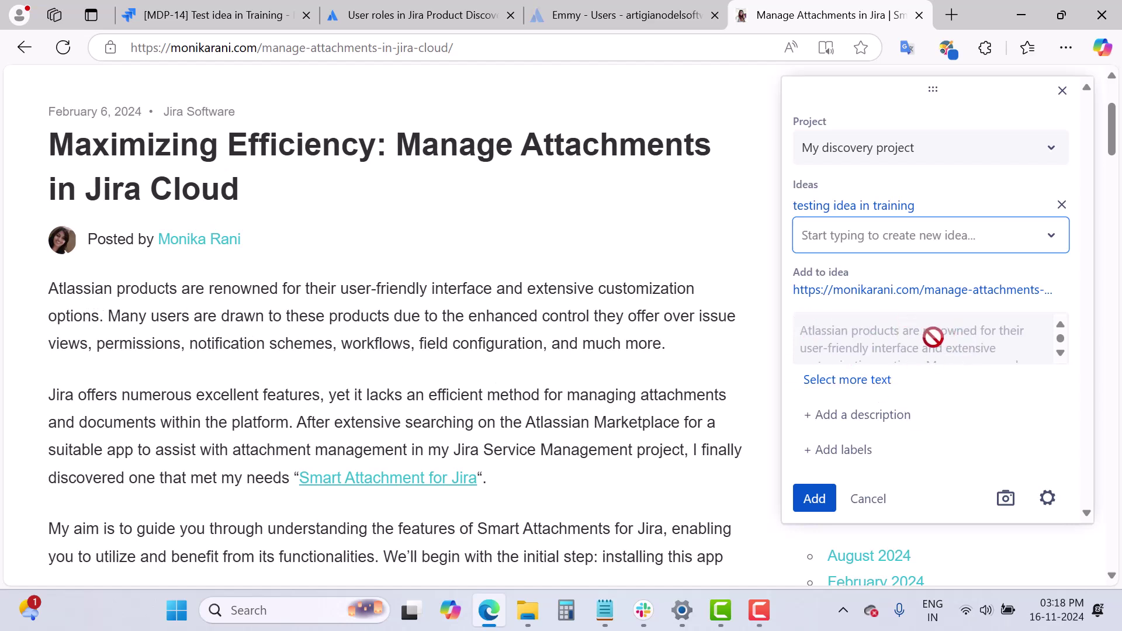
Add the description "this is from the blog" to the captured insight.
click(867, 416)
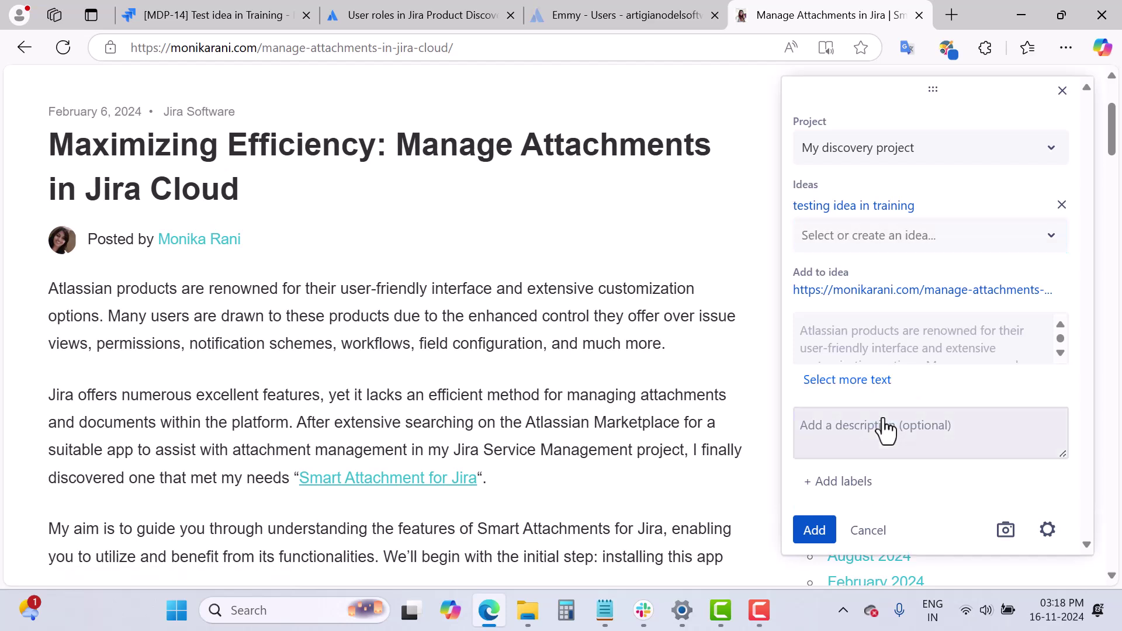
click(865, 433)
text(this is from the blog)
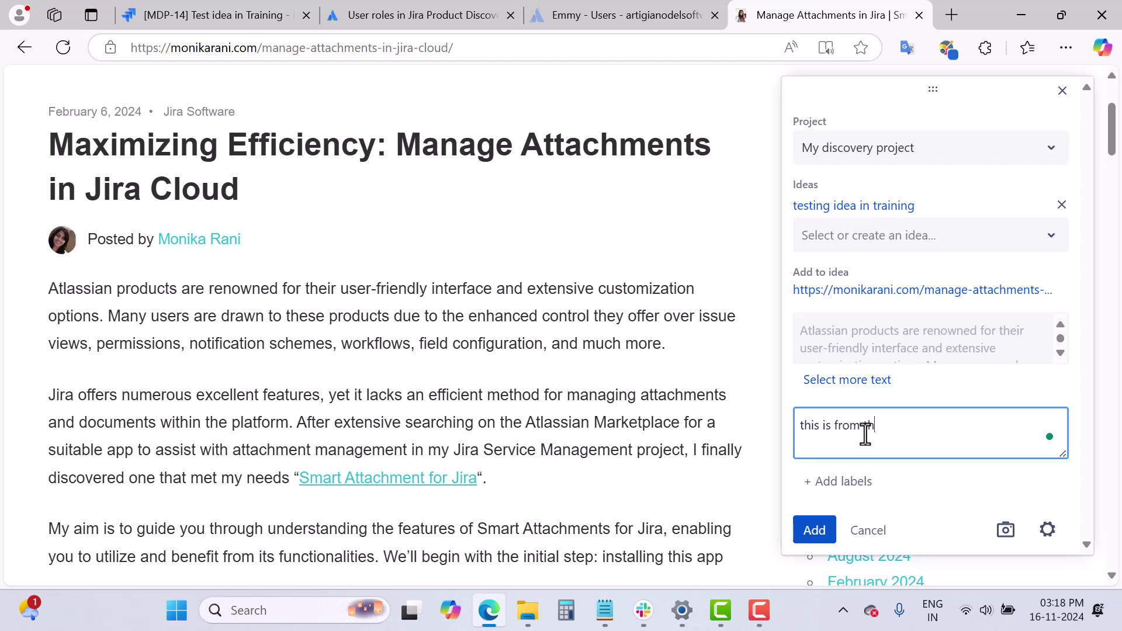
Create the new label "blog ideas" for the captured insight.
click(869, 484)
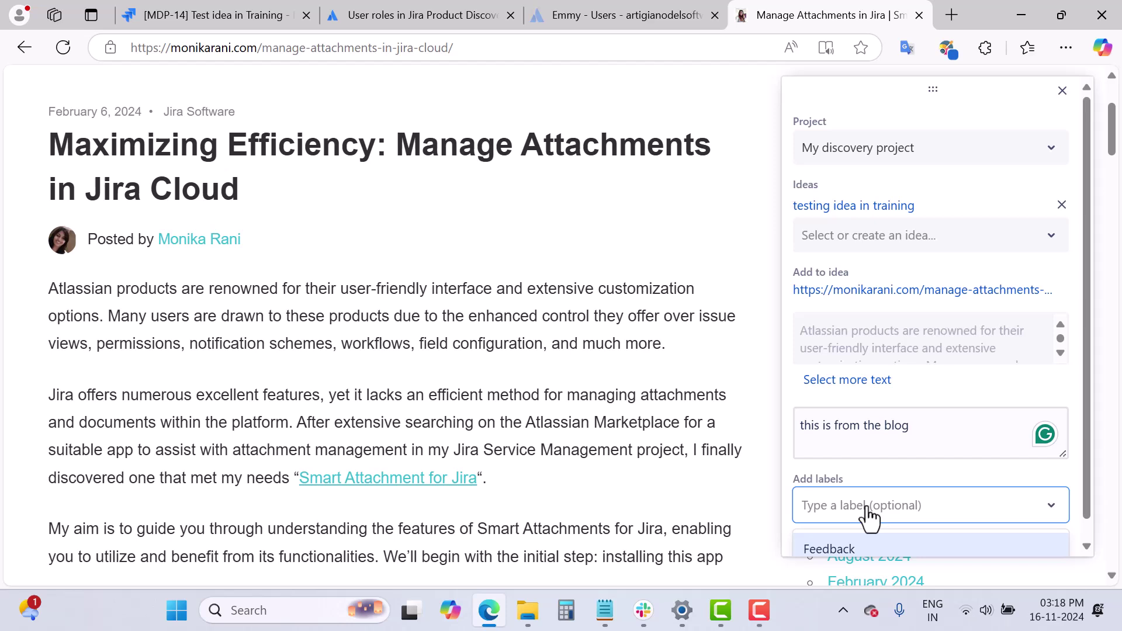
text(blog)
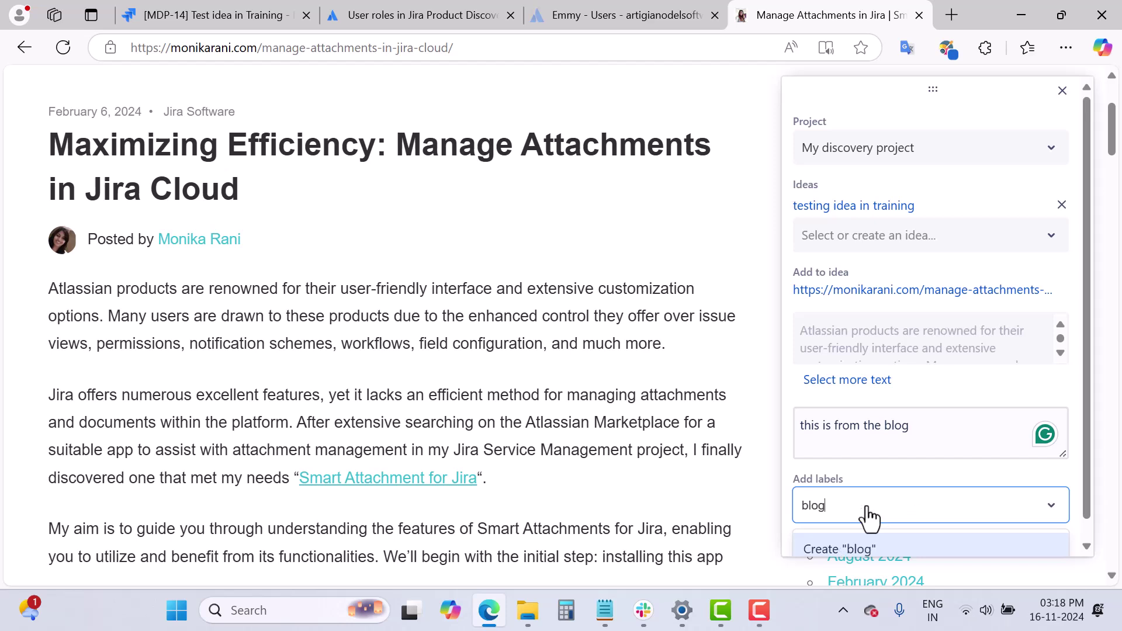
key(BackSpace)
key(BackSpace)
text(ide)
scroll(907, 500, down, 1)
click(895, 531)
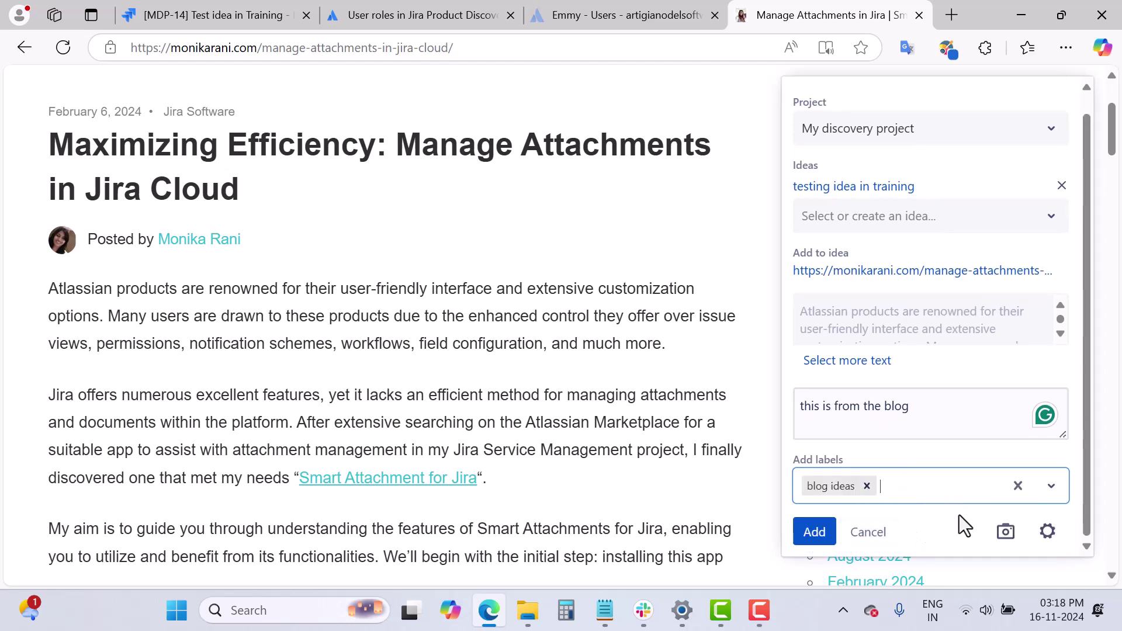
Attach a screenshot of the article's Smart Attachments installation section and add the insight to the idea.
scroll(401, 450, down, 9)
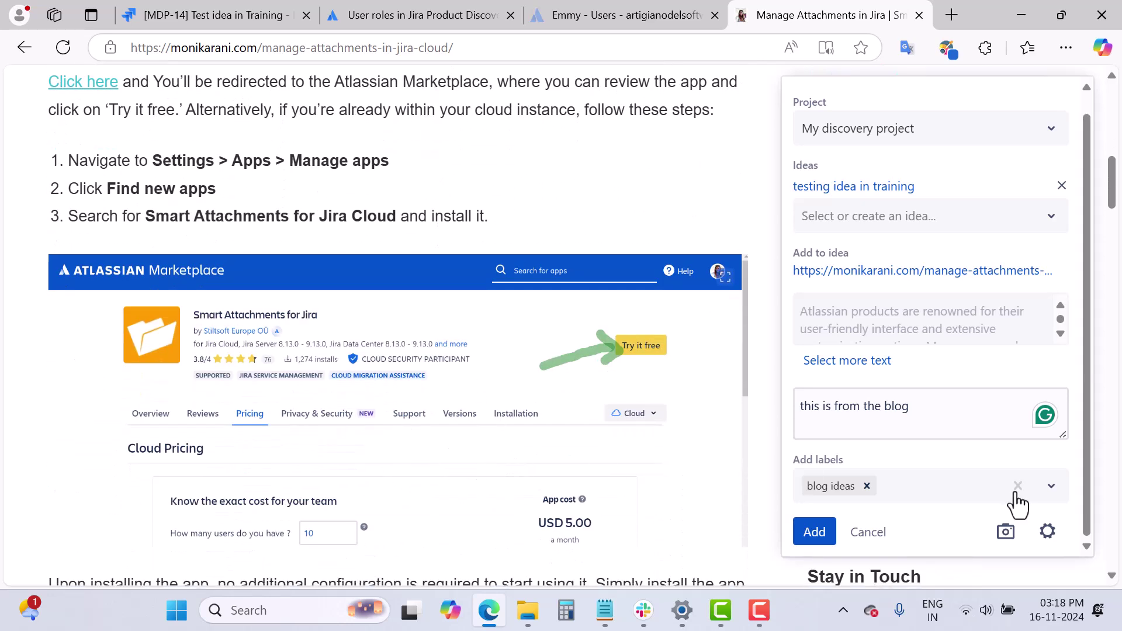
click(1006, 531)
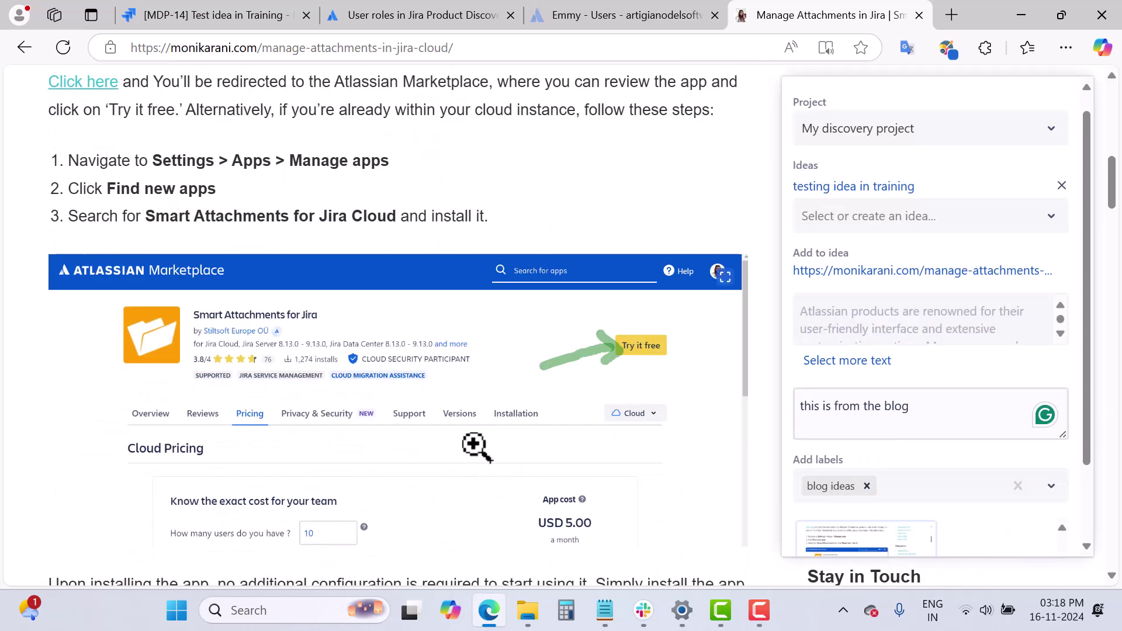
scroll(978, 483, down, 2)
click(814, 531)
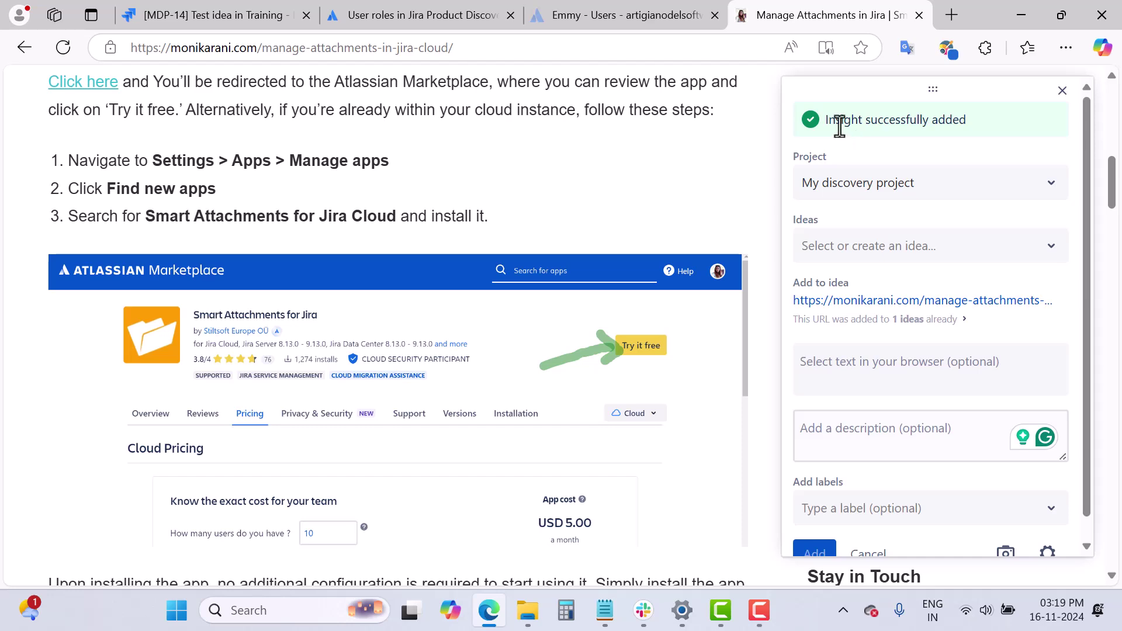
Open "testing idea in training" and review the blog insight in its insights list.
click(945, 304)
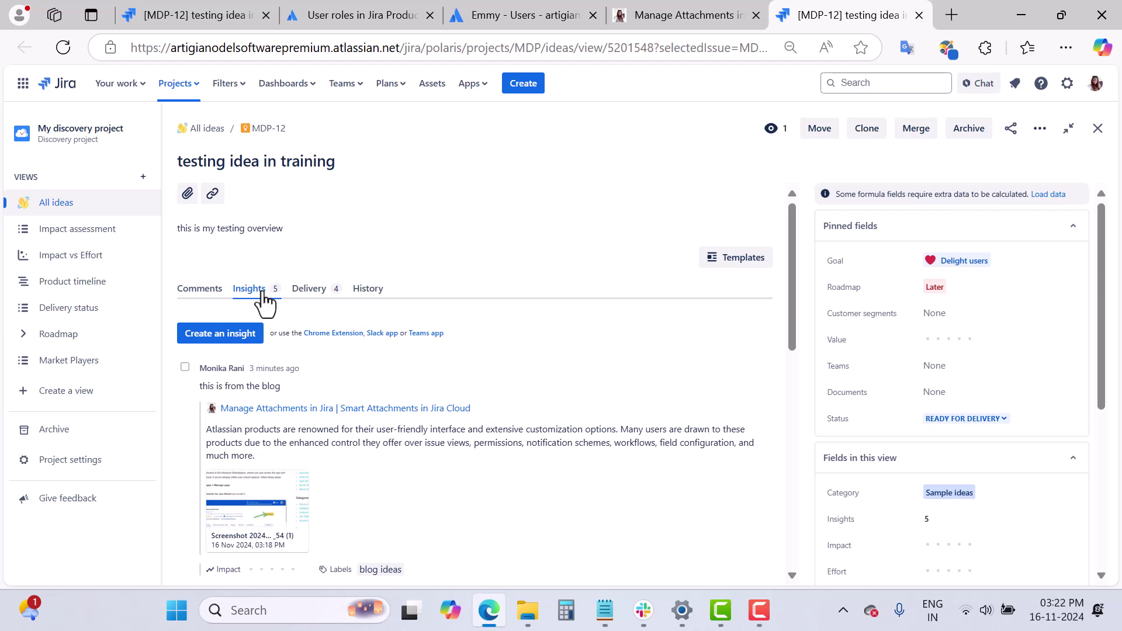
scroll(463, 420, down, 1)
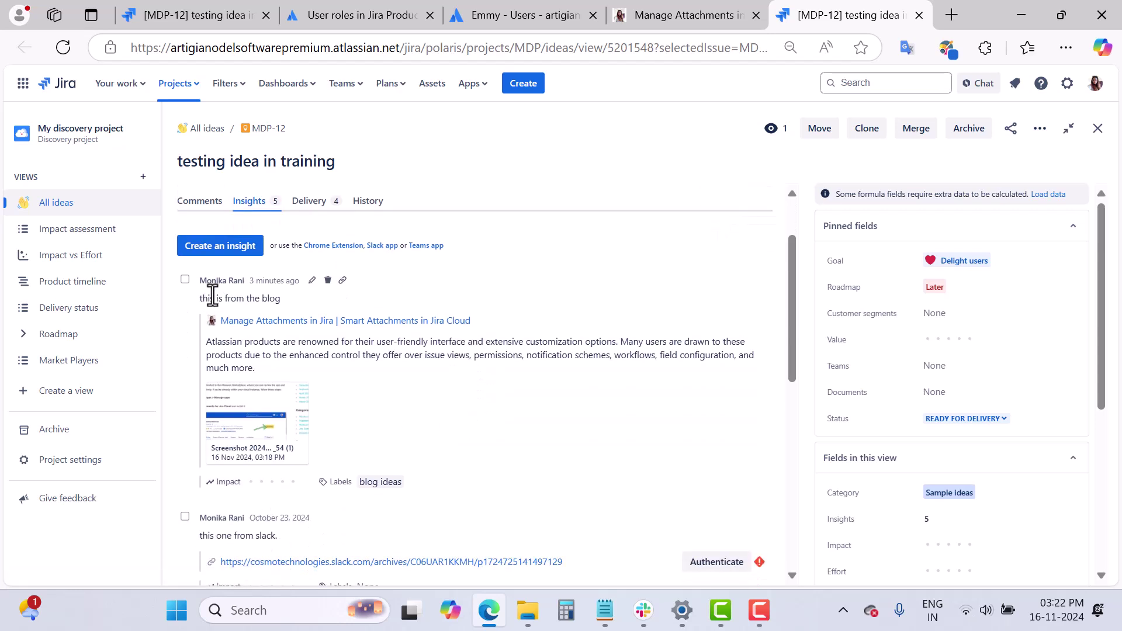
Rate the impact of the "this is from the blog" insight at four out of five dots and review it in the idea.
scroll(428, 392, down, 1)
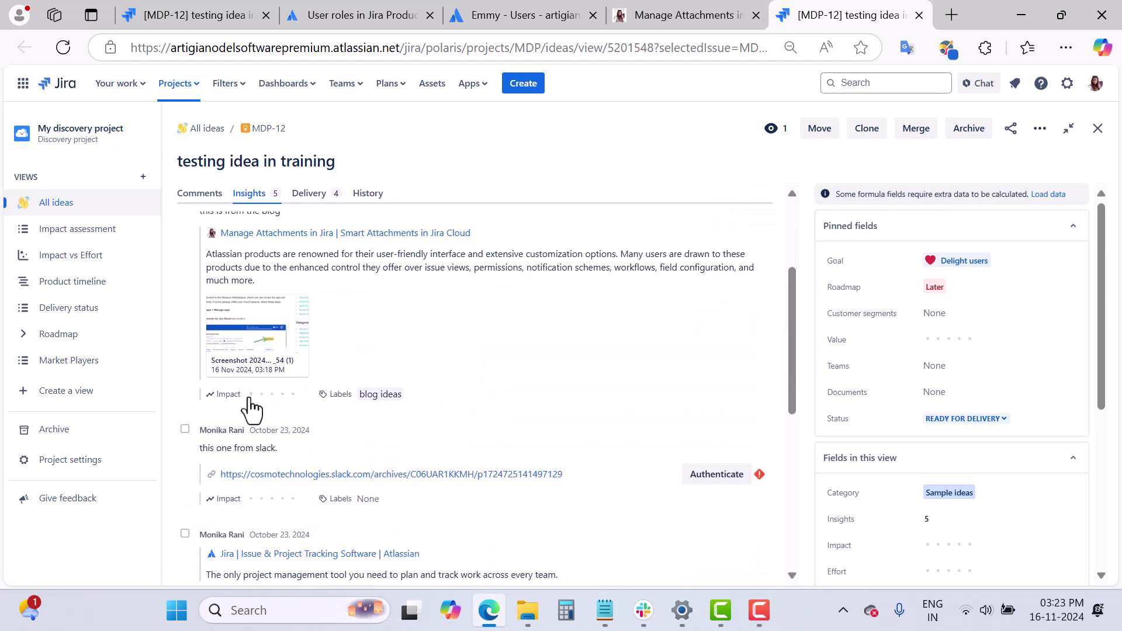
click(283, 394)
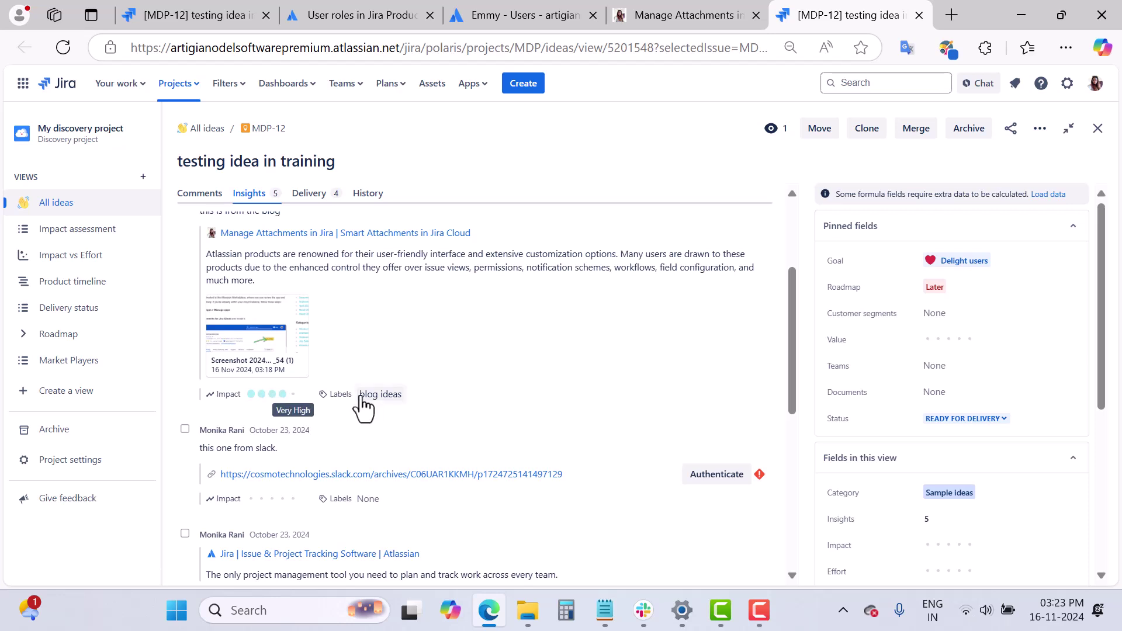
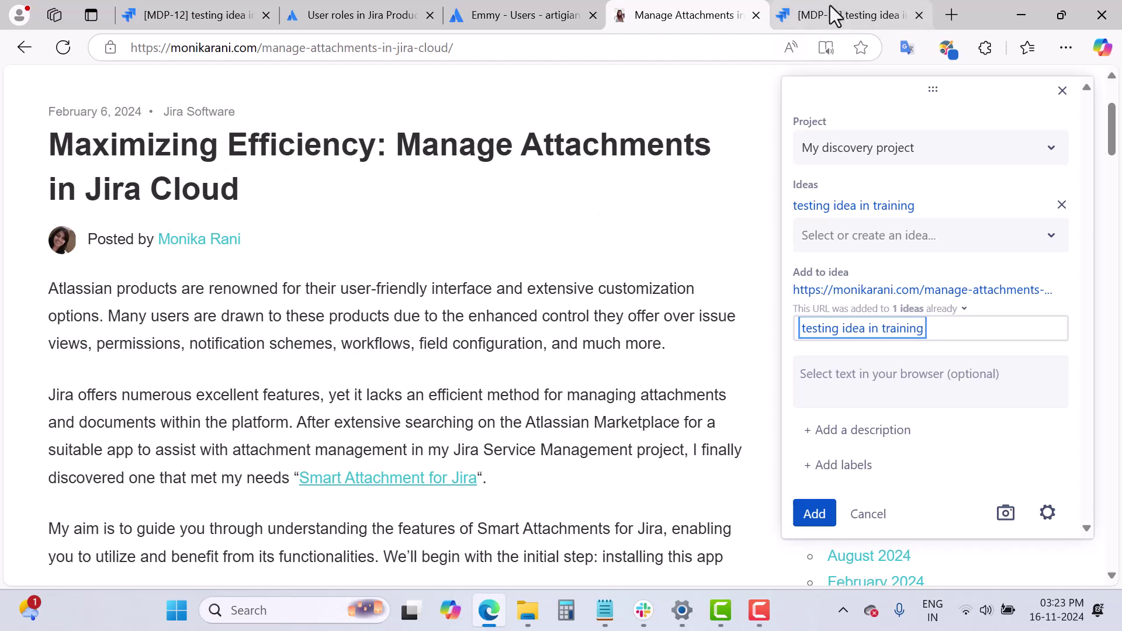
click(835, 8)
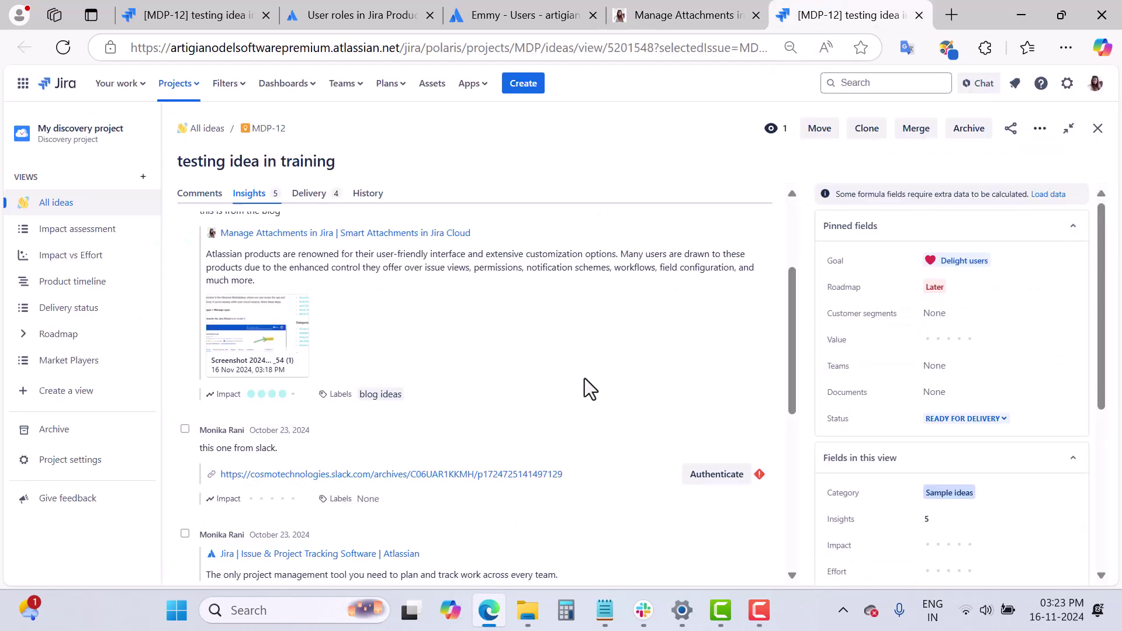
scroll(584, 380, up, 3)
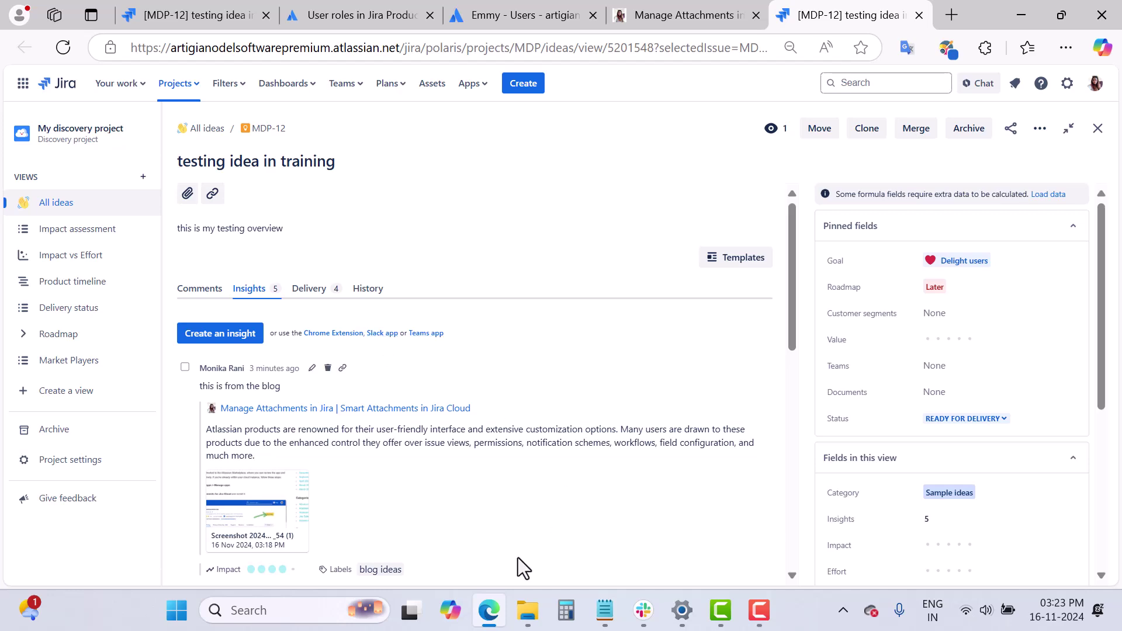
Switch to Slack and choose issue MDP-12 "testing idea in training" for adding the client-feedback message about mobile loading times to Jira.
click(652, 624)
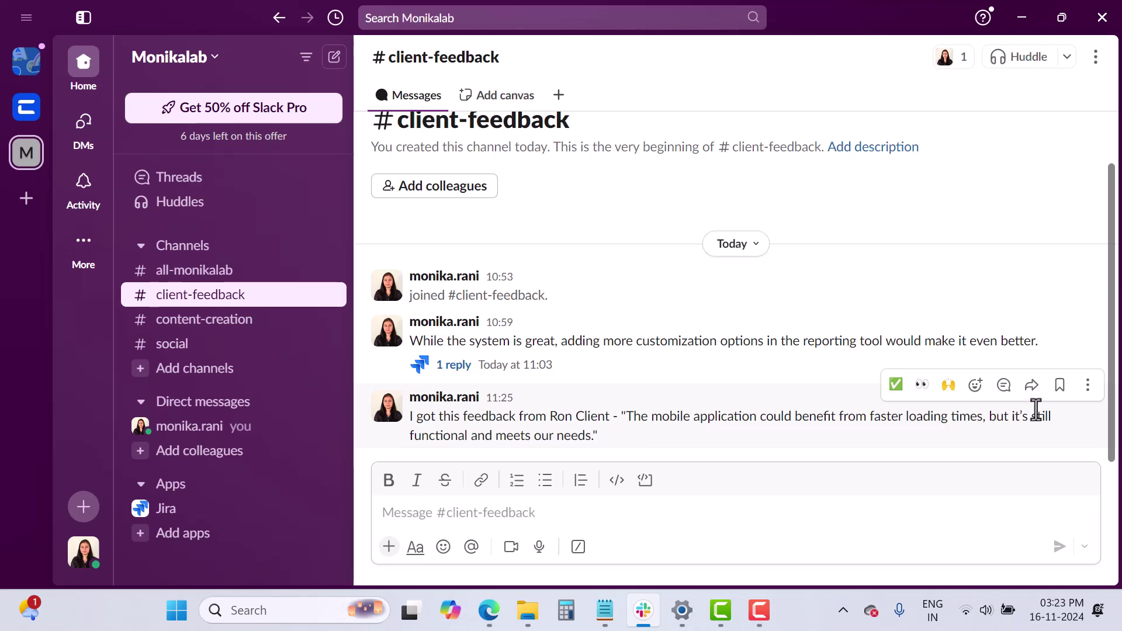
click(1088, 385)
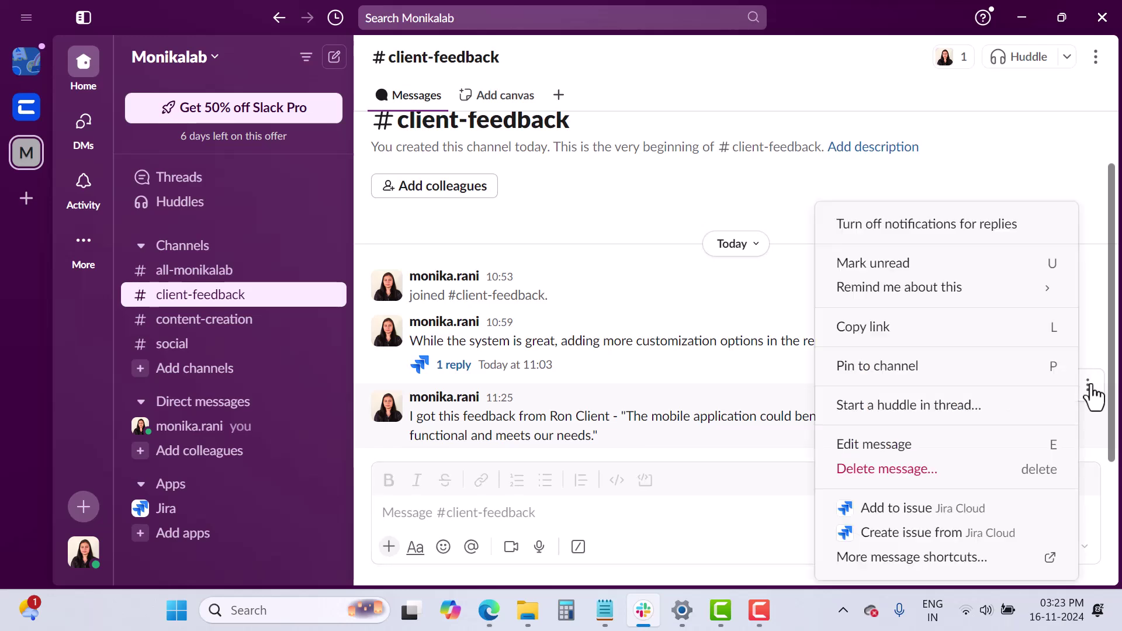
click(925, 517)
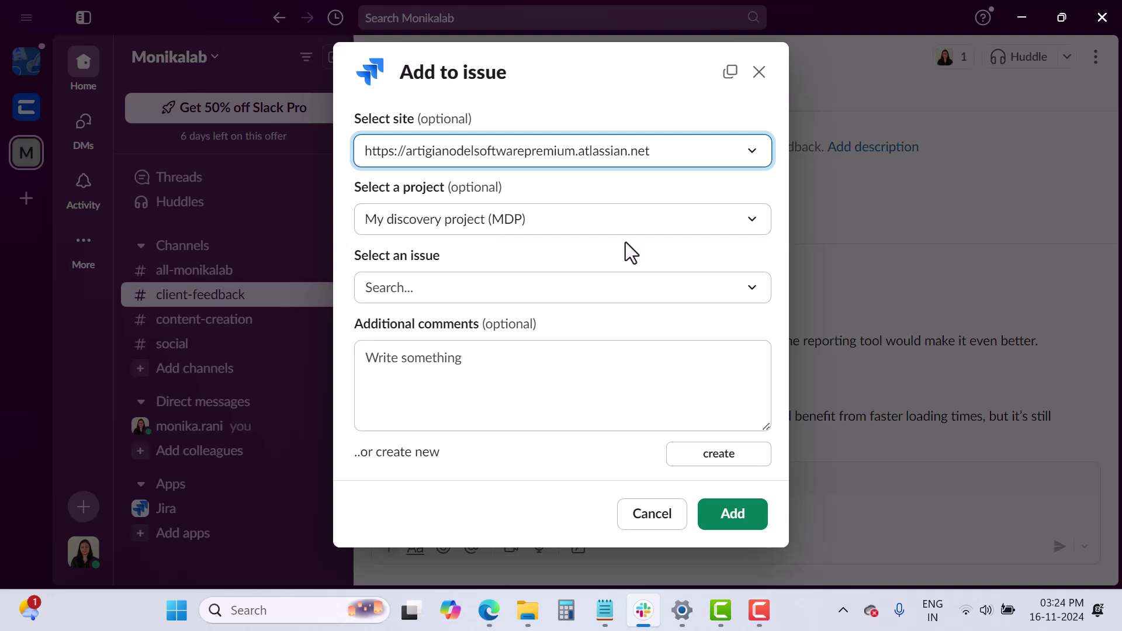
click(750, 298)
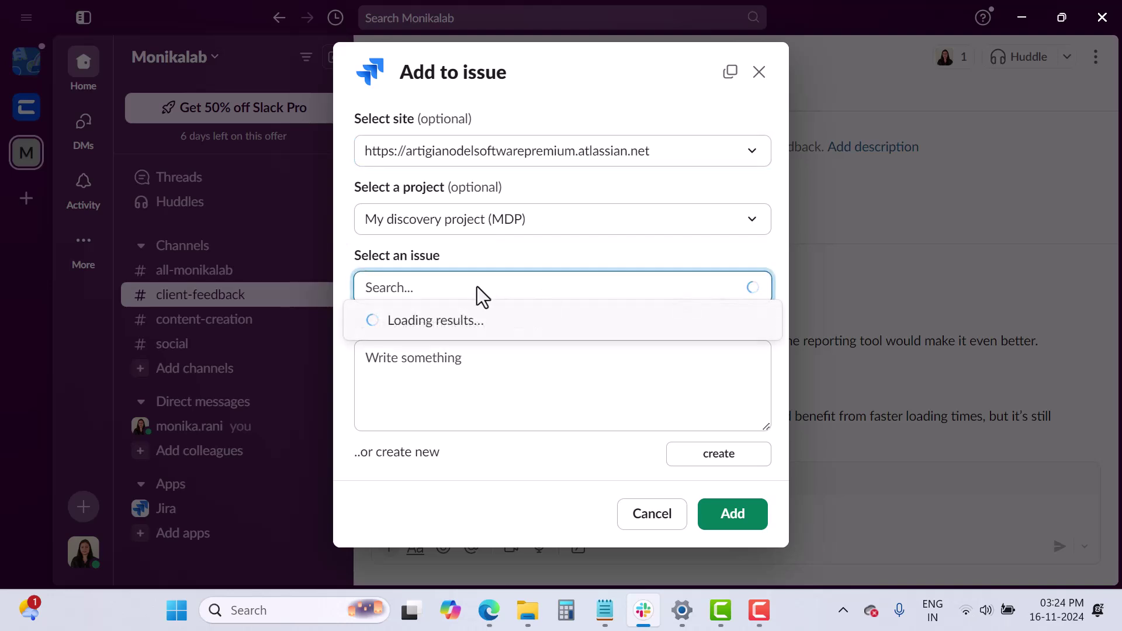
text(MDP-12)
click(490, 349)
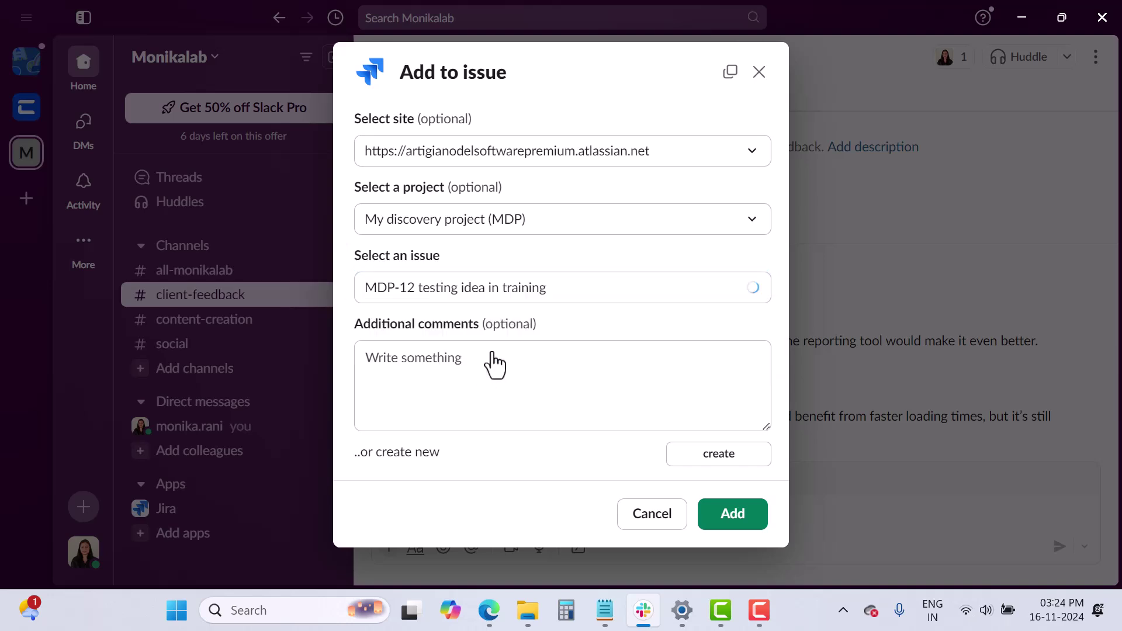
Enter the comment "this is from the slack channel feedback" and add the Slack message to the issue.
click(457, 357)
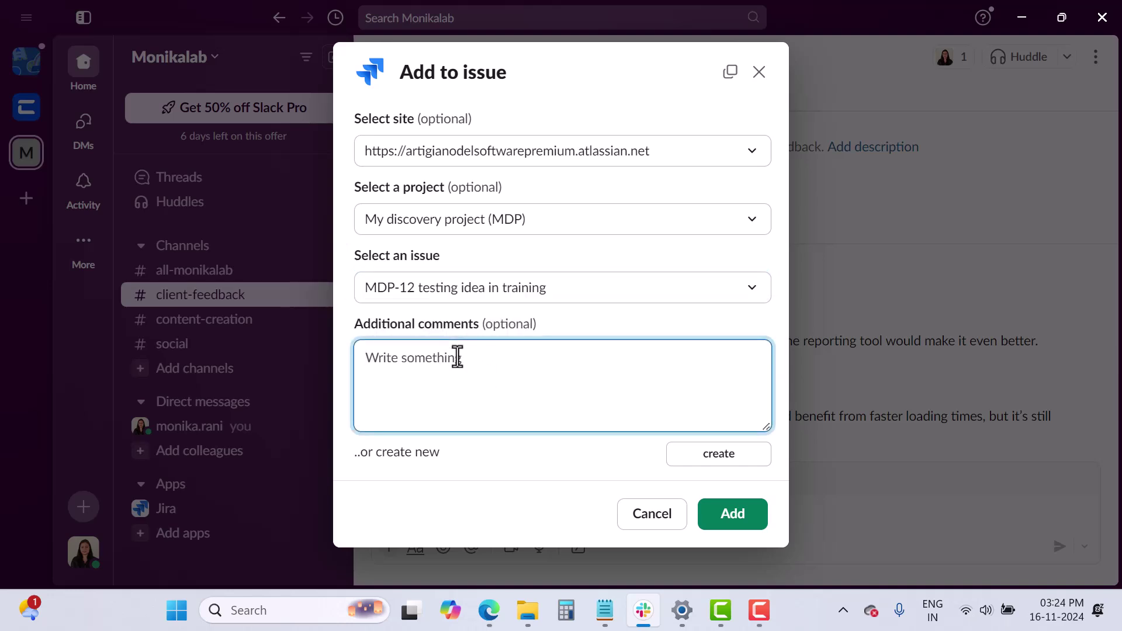
text(this is form )
text(t)
key(BackSpace)
key(BackSpace)
key(BackSpace)
key(BackSpace)
text(rom the sla)
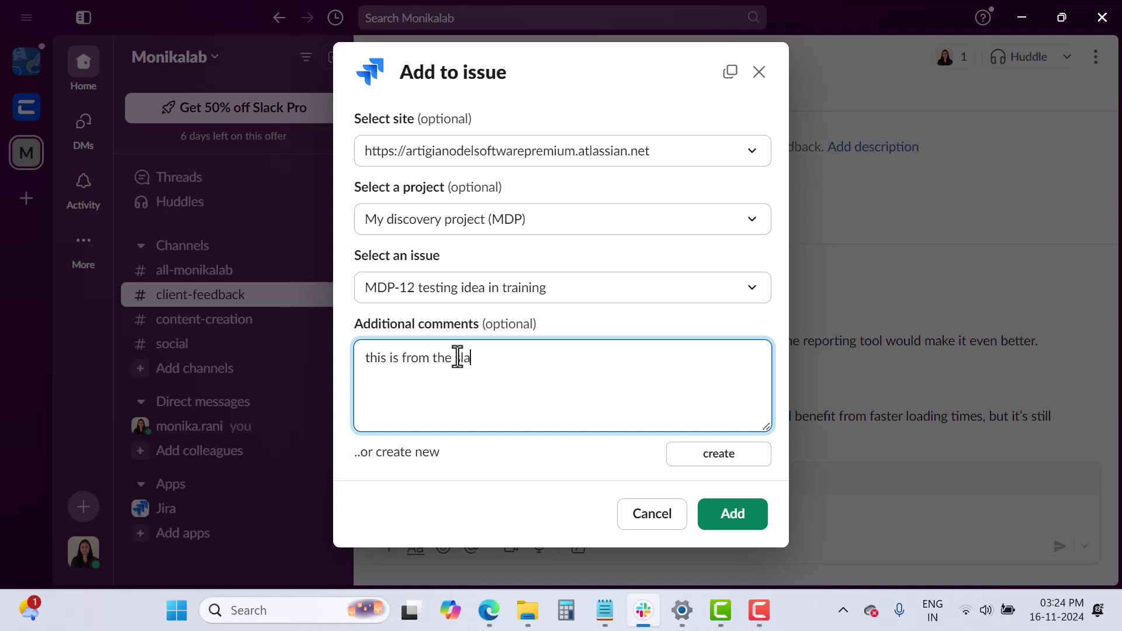
text(c channe)
key(BackSpace)
key(BackSpace)
key(BackSpace)
key(BackSpace)
text(kk channel feedback)
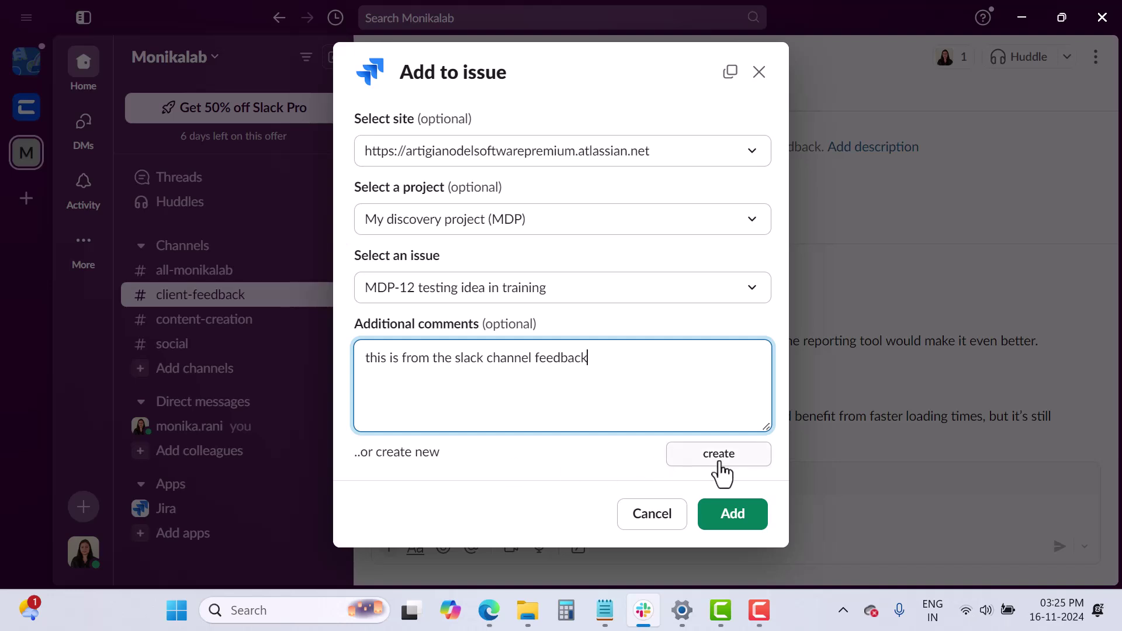
click(731, 529)
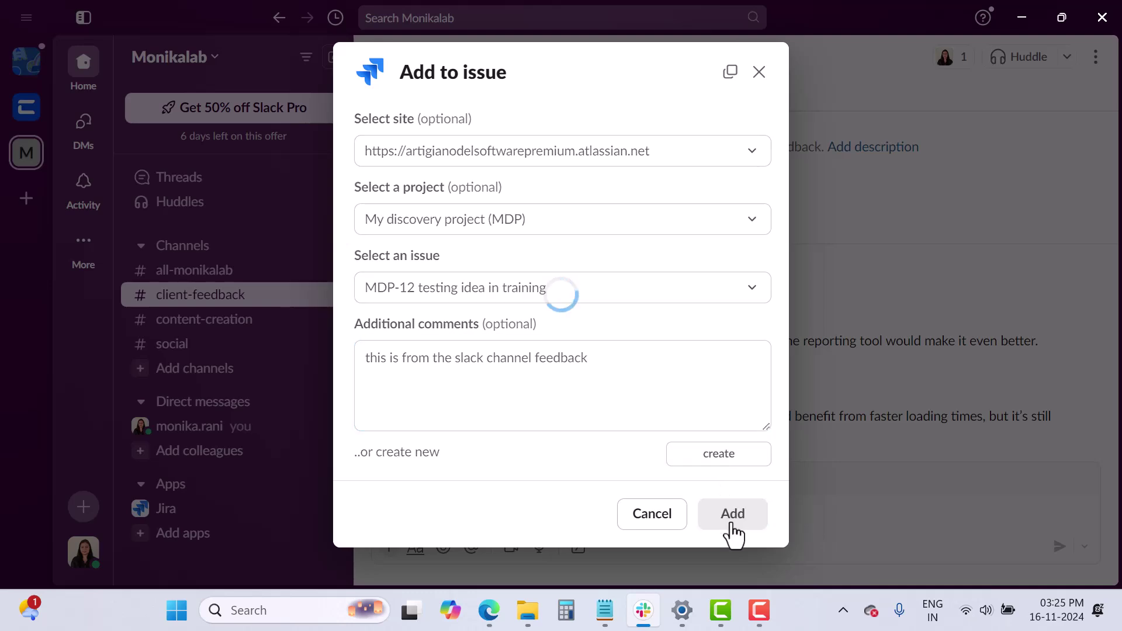
Return to the idea in Jira, rate the Slack insight's impact at five dots, and assign it the Feedback label.
key(alt+Tab)
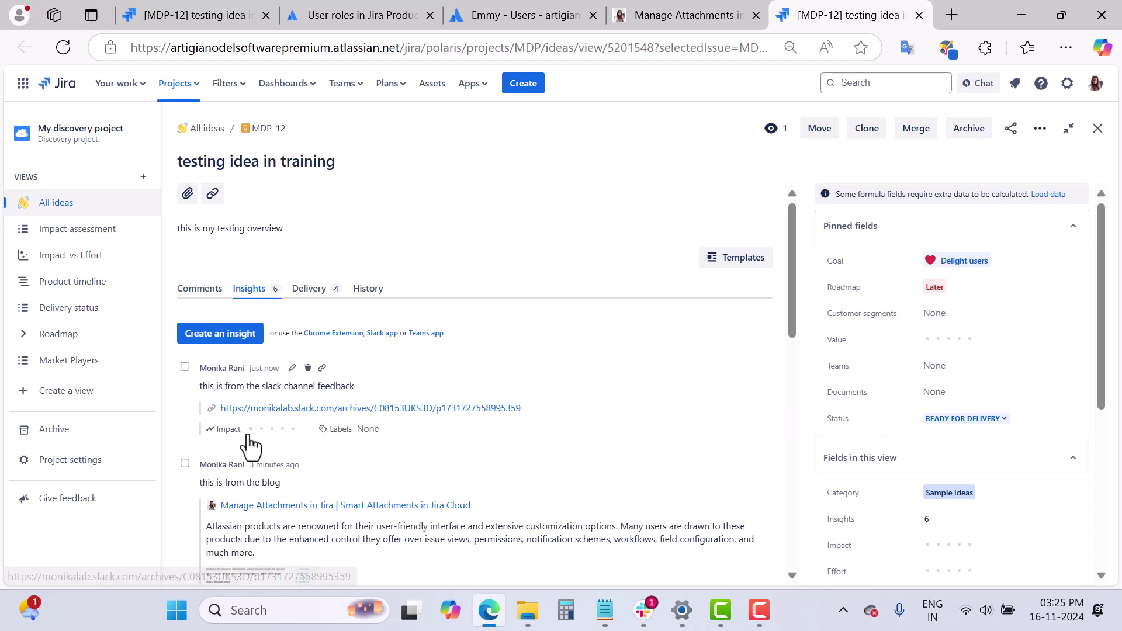
click(293, 429)
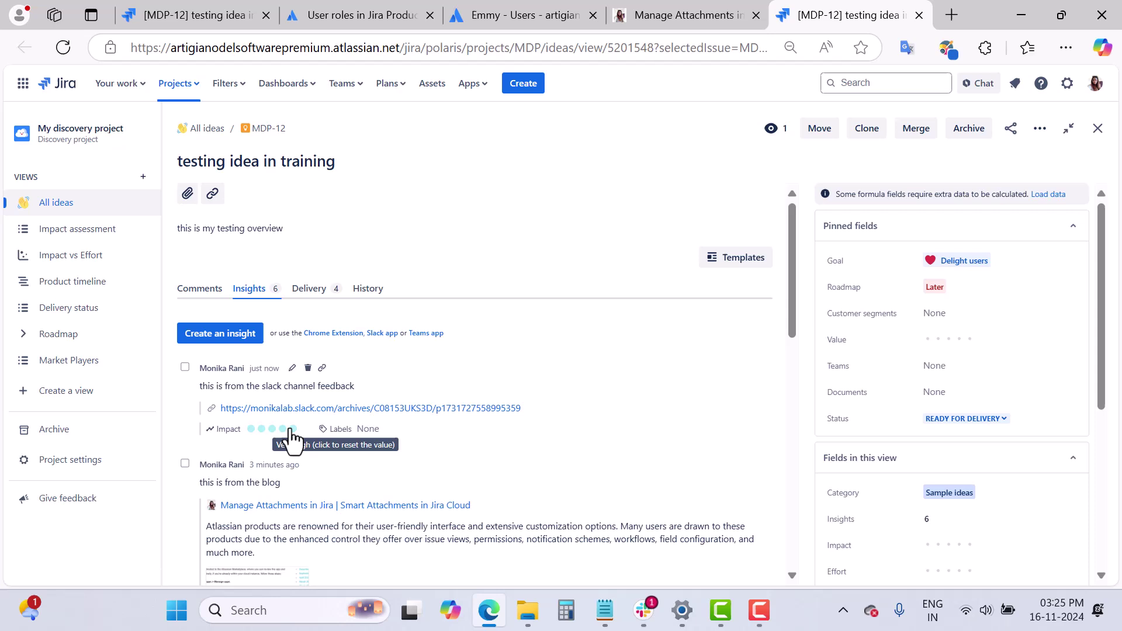
click(368, 430)
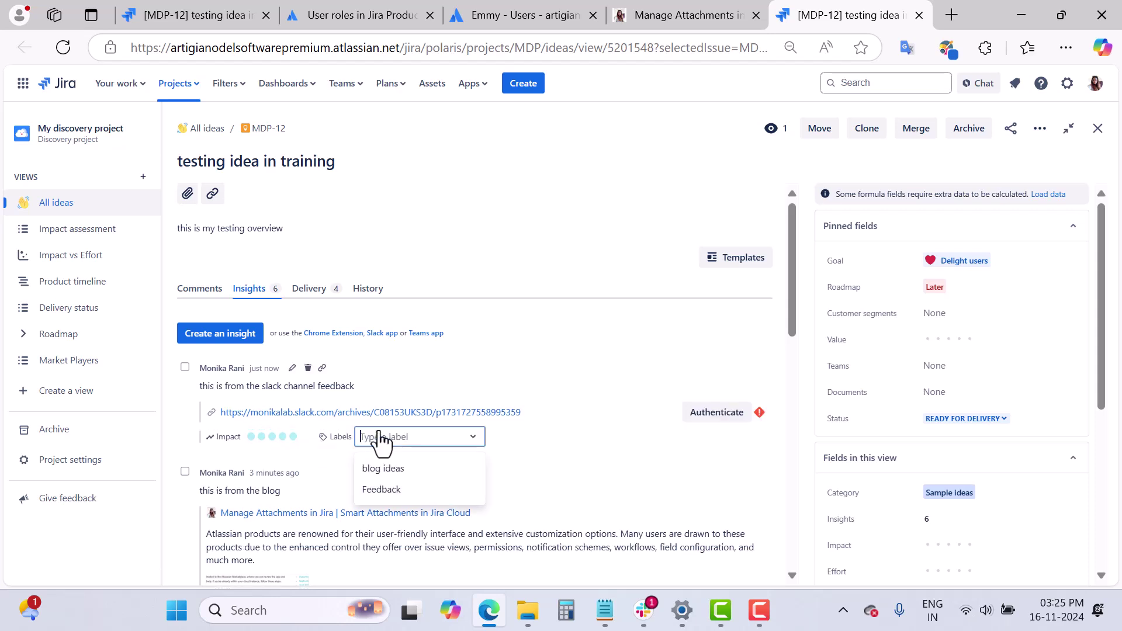
click(388, 489)
click(569, 471)
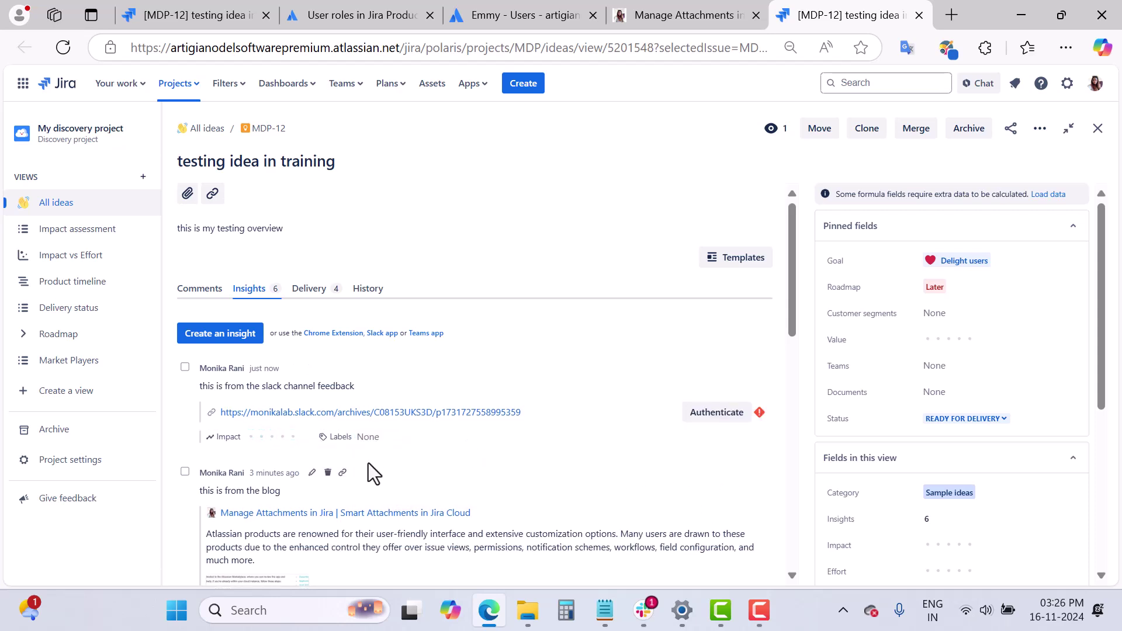
click(486, 437)
click(386, 489)
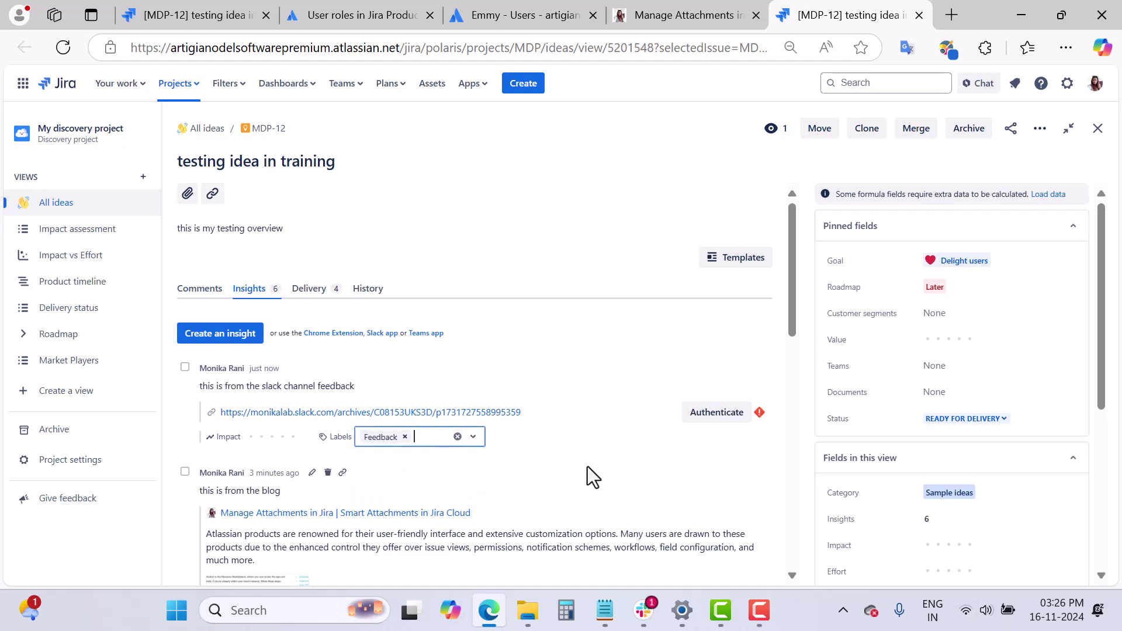
click(587, 466)
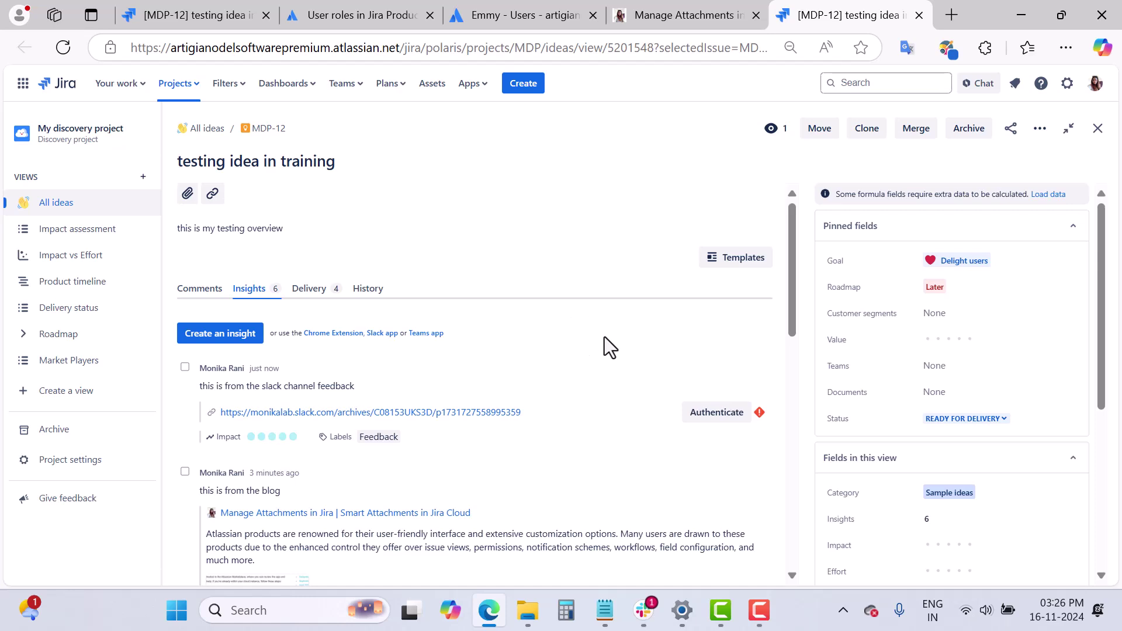
Open the request JML-522 "Design" from the All open queue of the JSM service project.
click(720, 415)
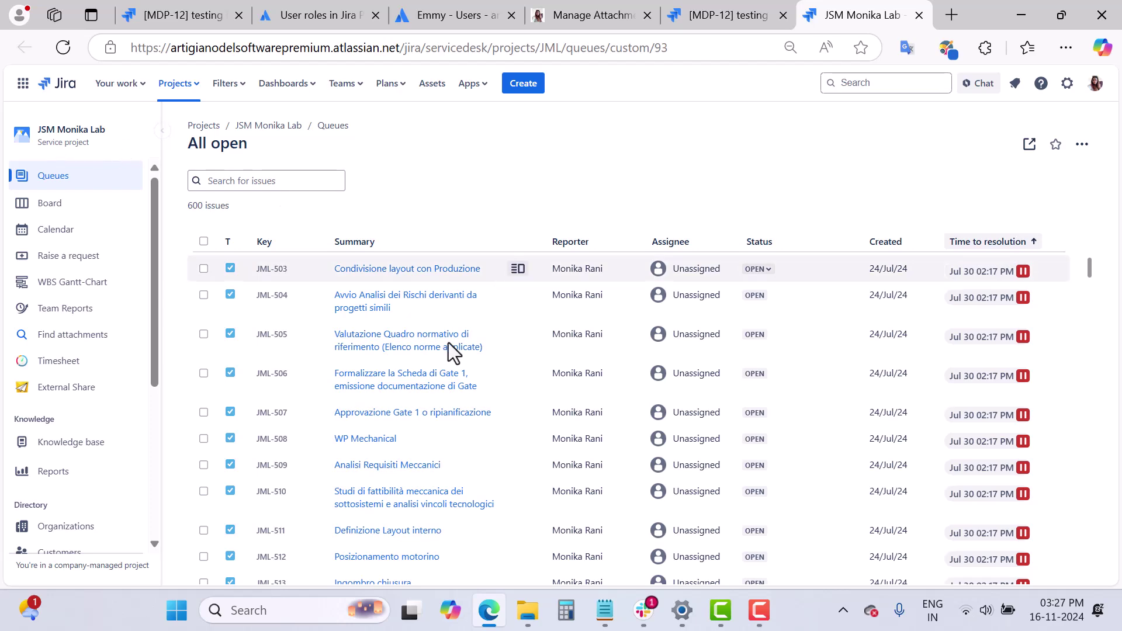
scroll(420, 514, down, 1)
scroll(421, 508, down, 4)
scroll(420, 508, up, 3)
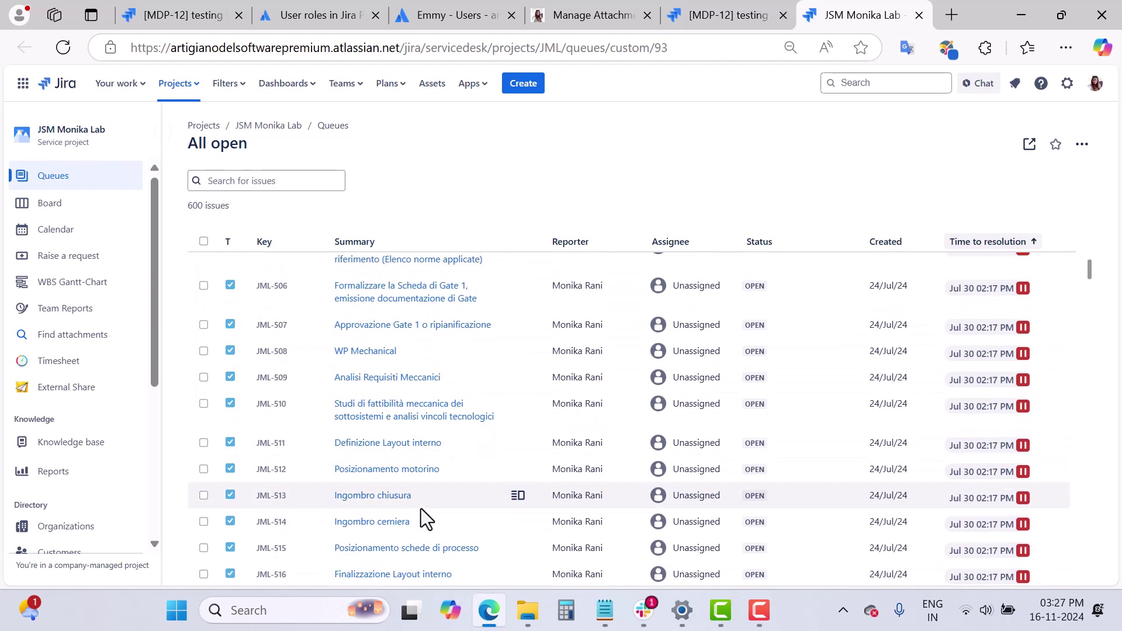
scroll(419, 497, down, 6)
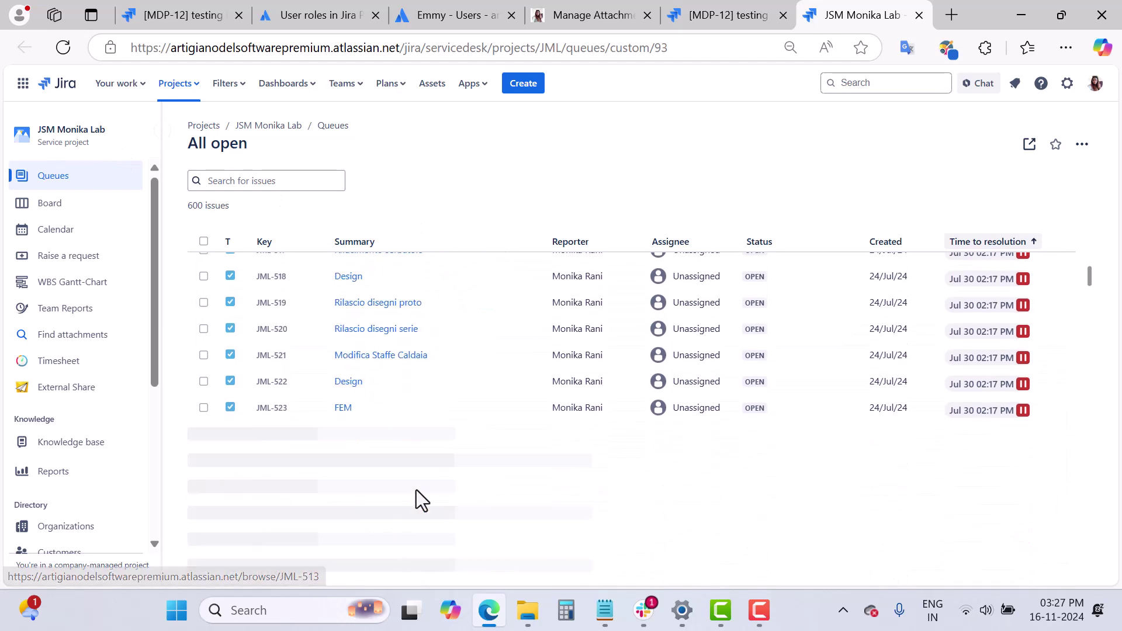
click(351, 386)
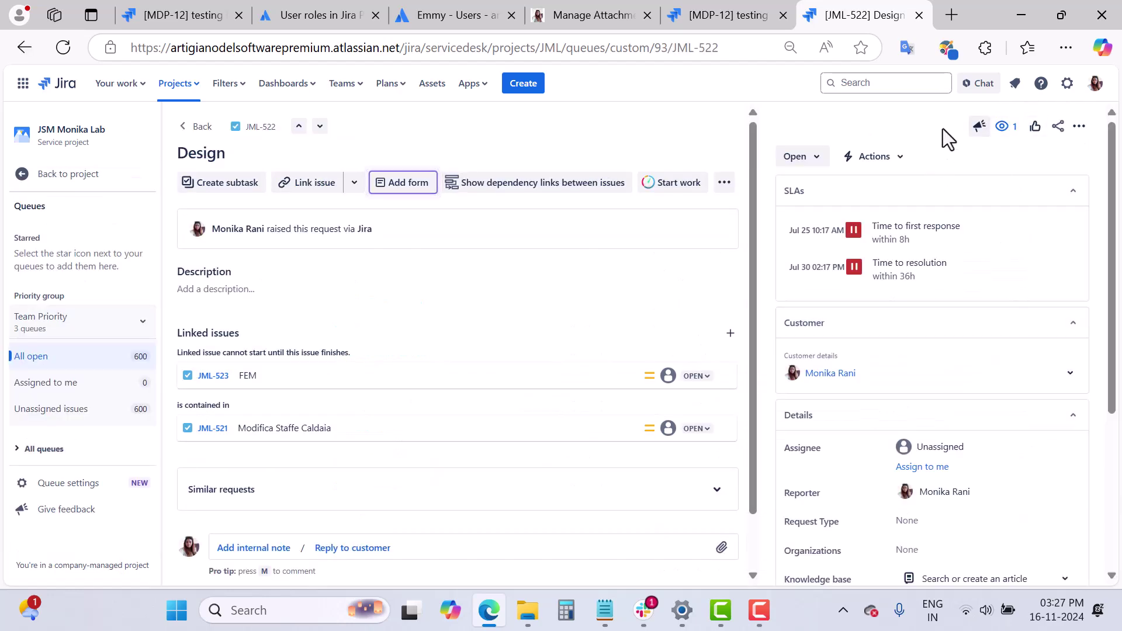
Capture the JML-522 request as an insight with the browser extension and describe it as "insight from the jsm".
click(984, 47)
click(833, 258)
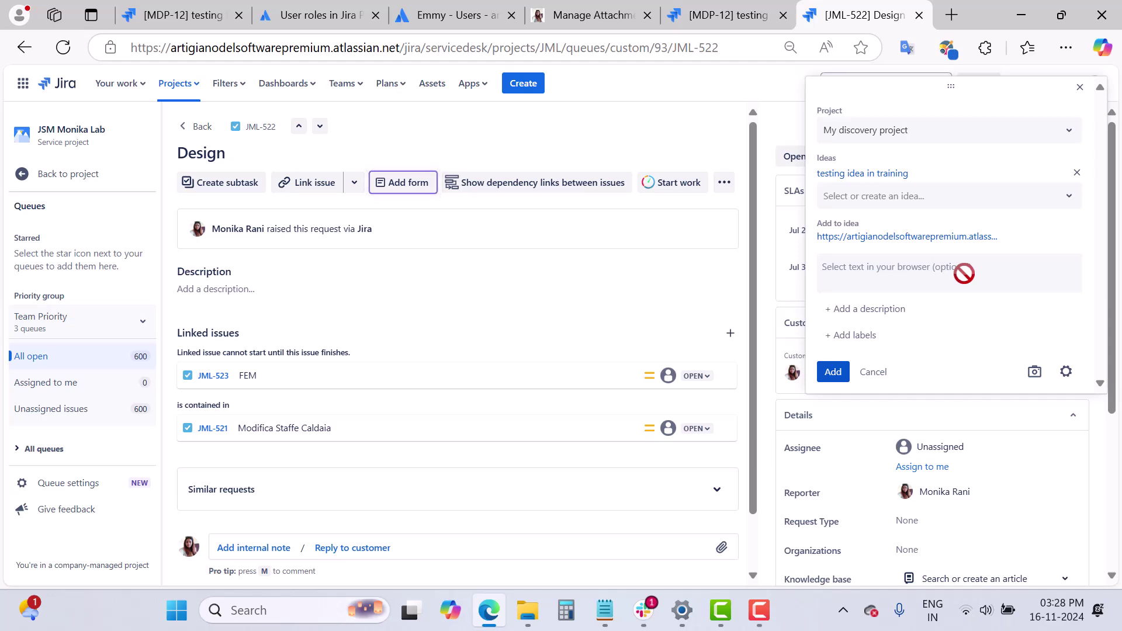
click(880, 310)
text(ins)
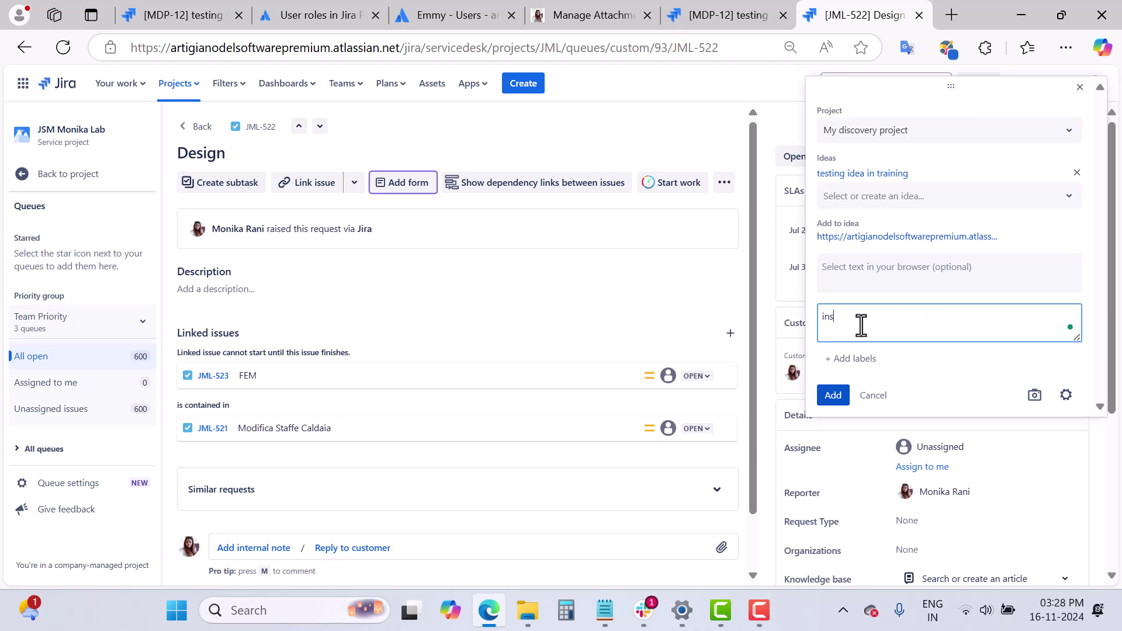
text(ight from the jsm)
Label the captured JSM insight Feedback and add it to "testing idea in training".
click(859, 359)
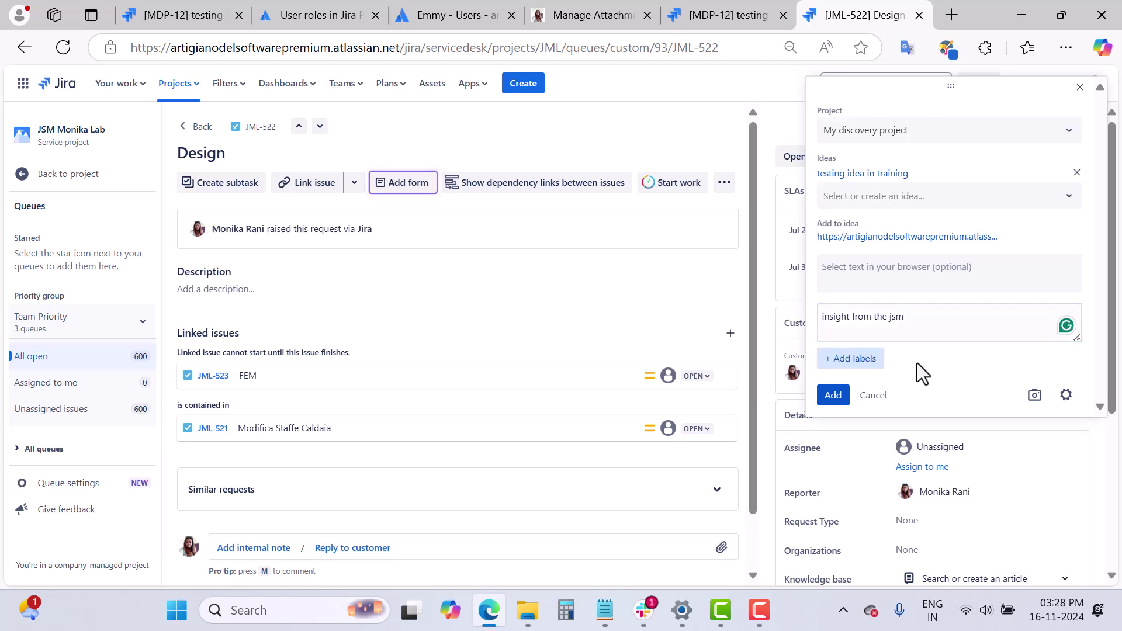
click(914, 383)
click(850, 411)
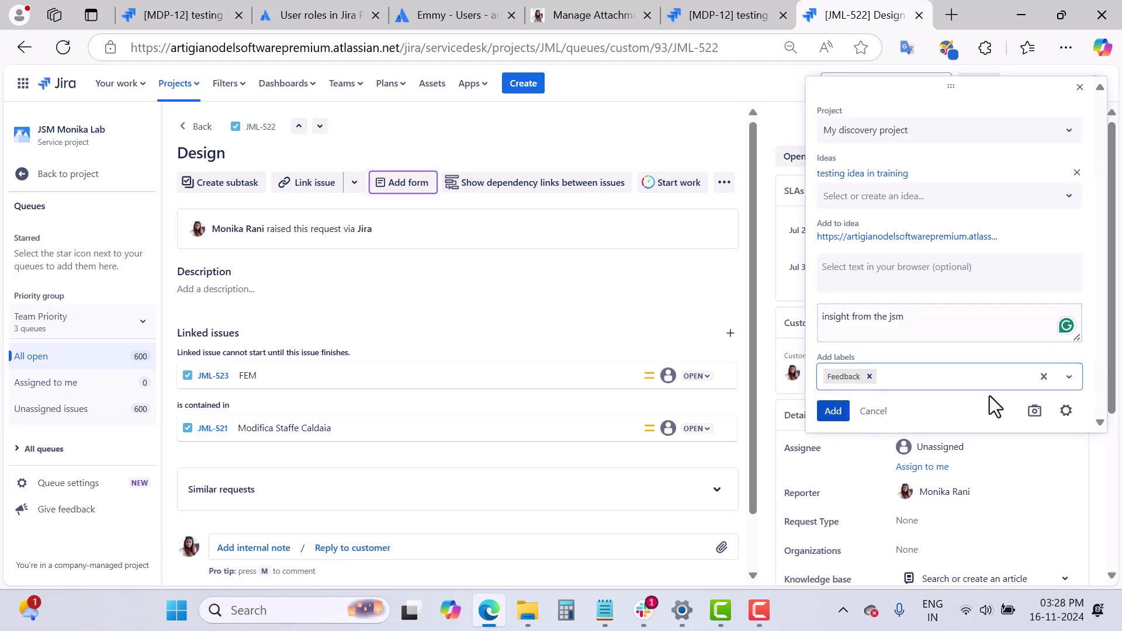
key(Return)
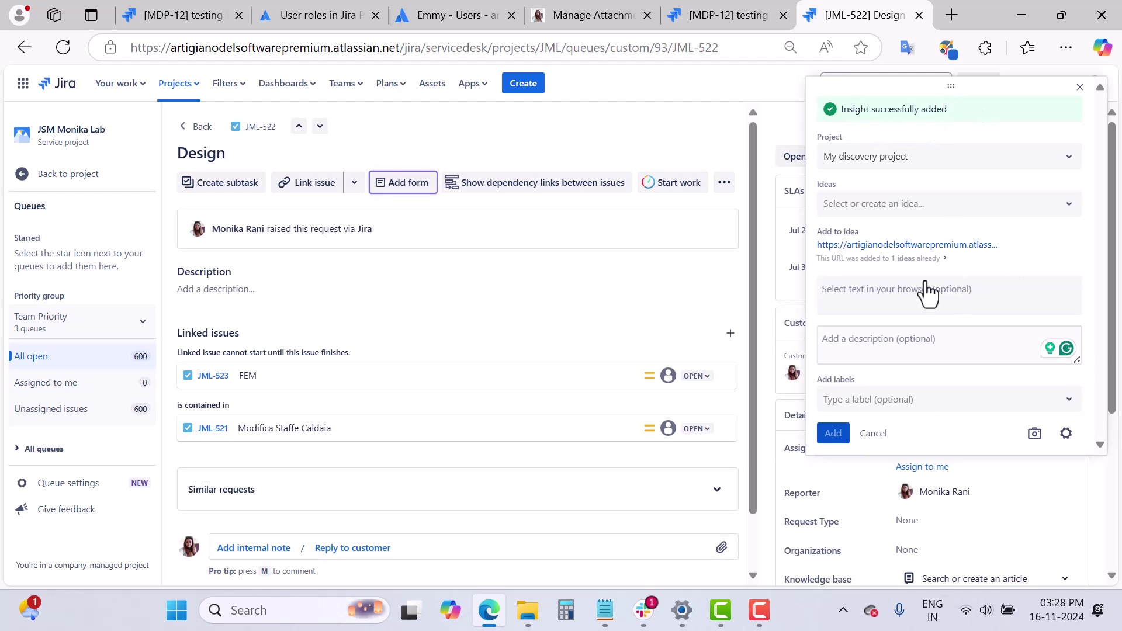
Review the JML-522 insight's configurable properties in the MDP-12 idea without changing them, and rate its impact at four dots.
click(716, 15)
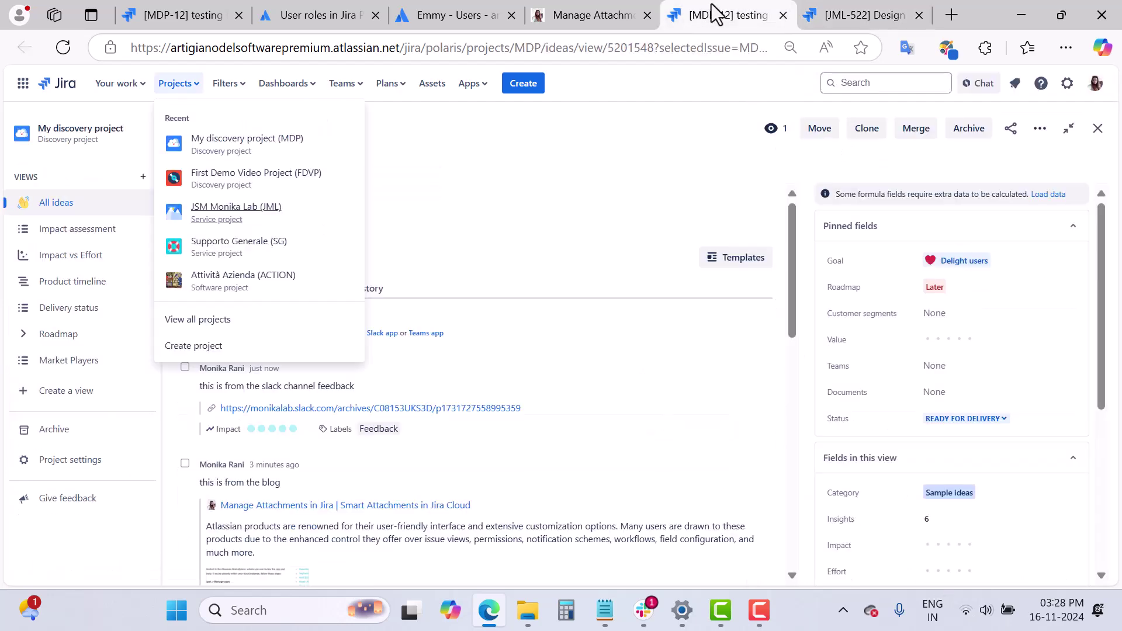
click(724, 324)
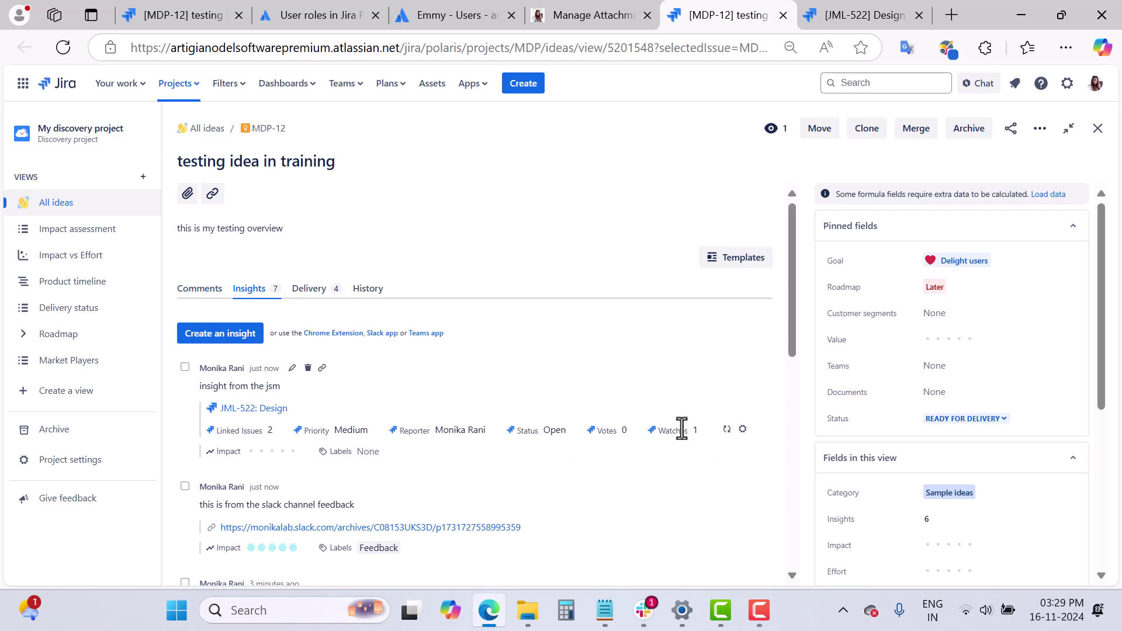
click(742, 430)
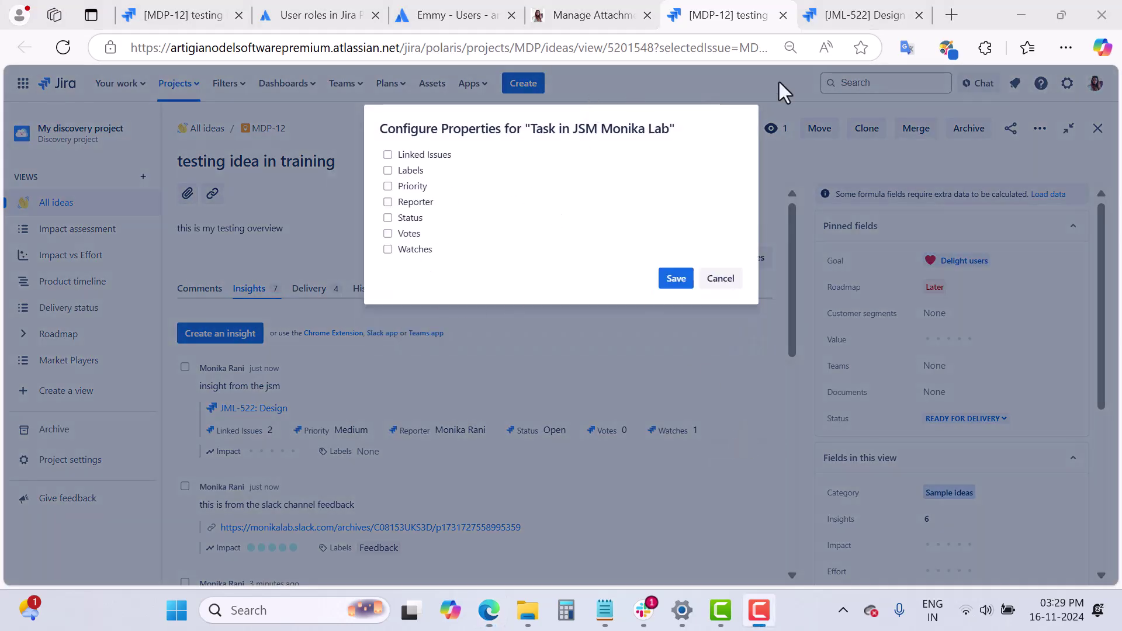
key(Escape)
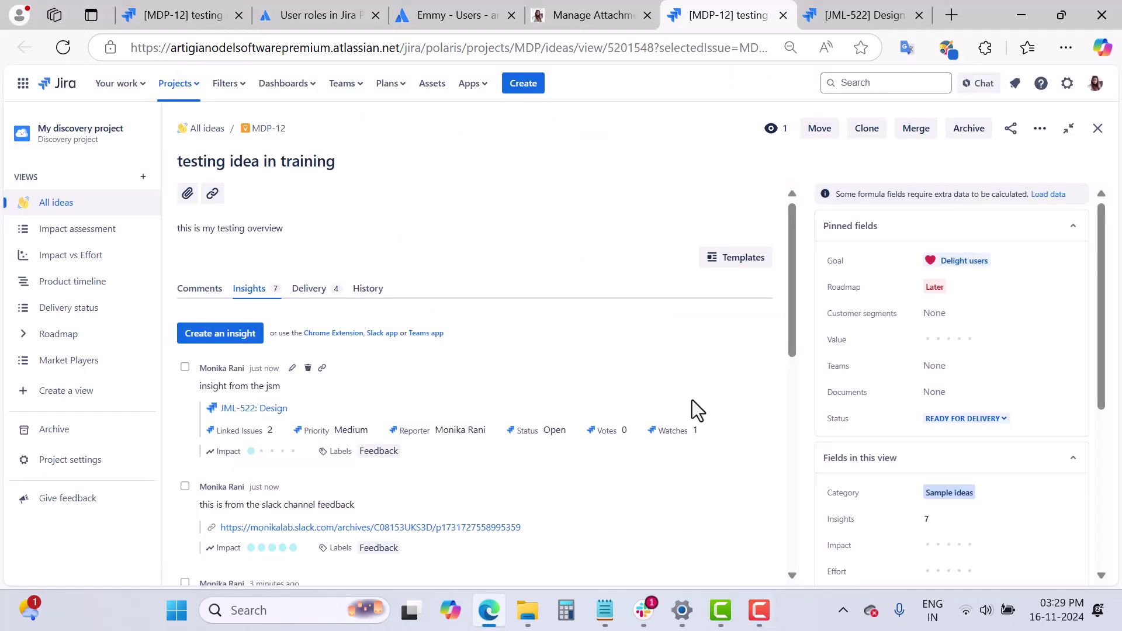
click(284, 453)
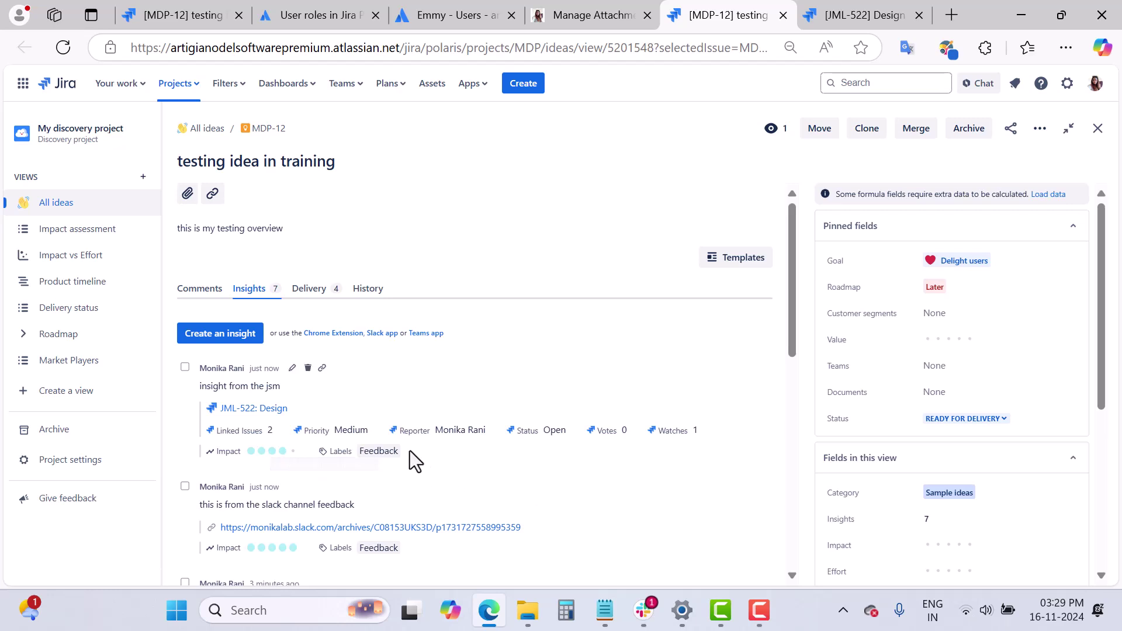